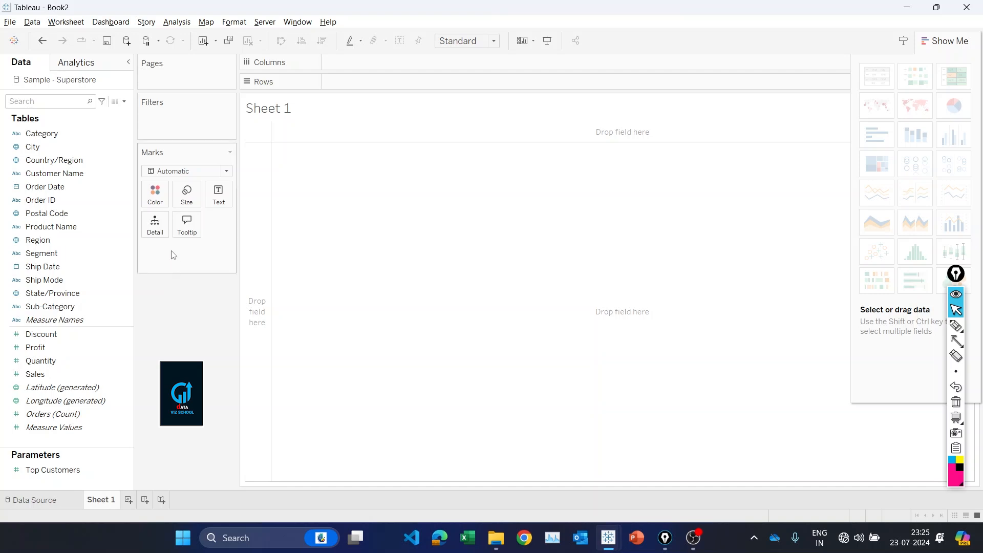
# Build a filled map of State/Province and colour the states by Profit
pyautogui.click(76, 296)
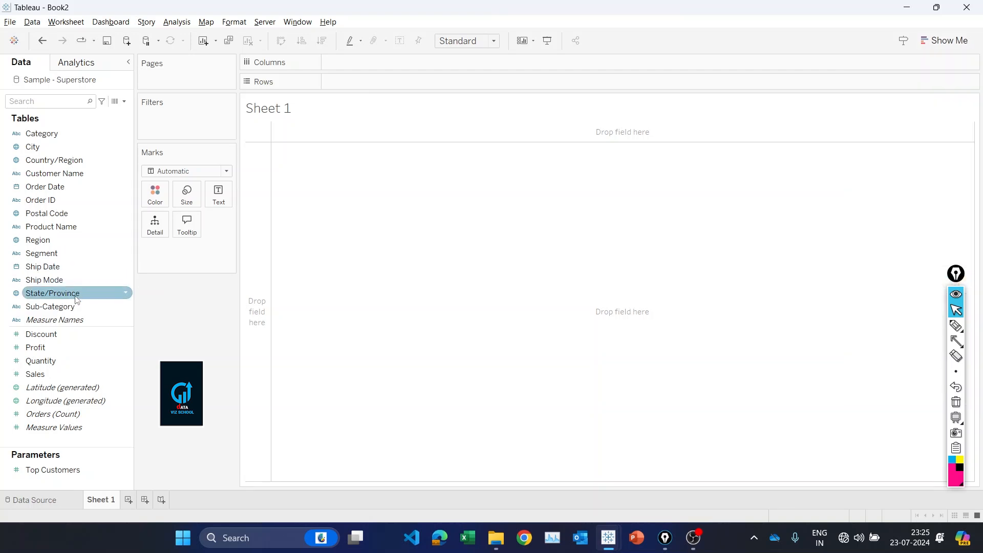
pyautogui.doubleClick(76, 294)
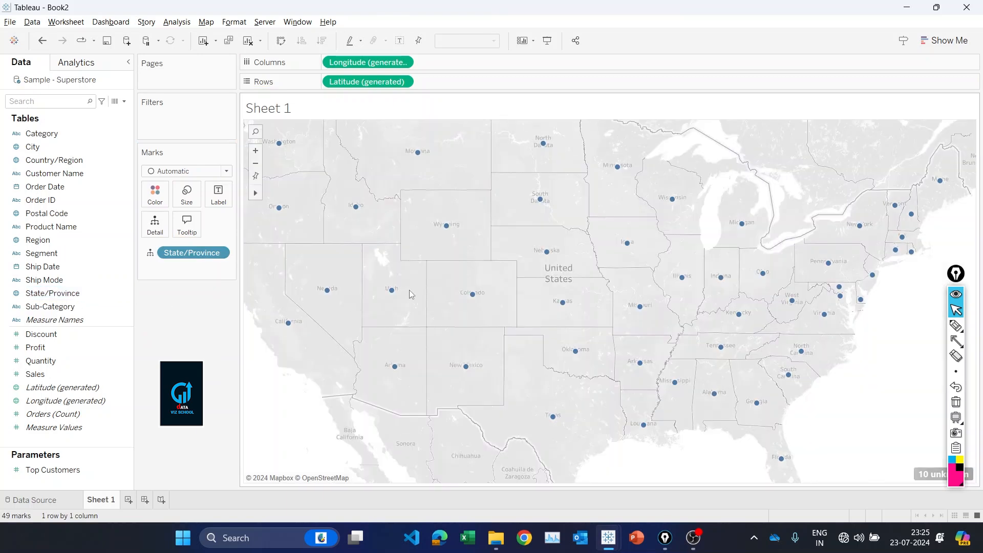
pyautogui.click(951, 40)
pyautogui.click(919, 113)
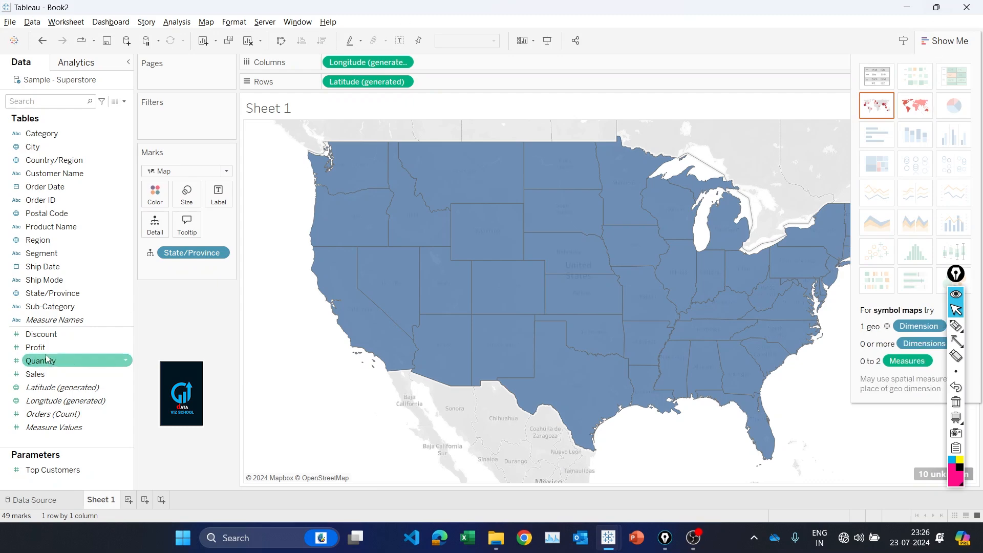
pyautogui.moveTo(56, 348); pyautogui.dragTo(155, 200)
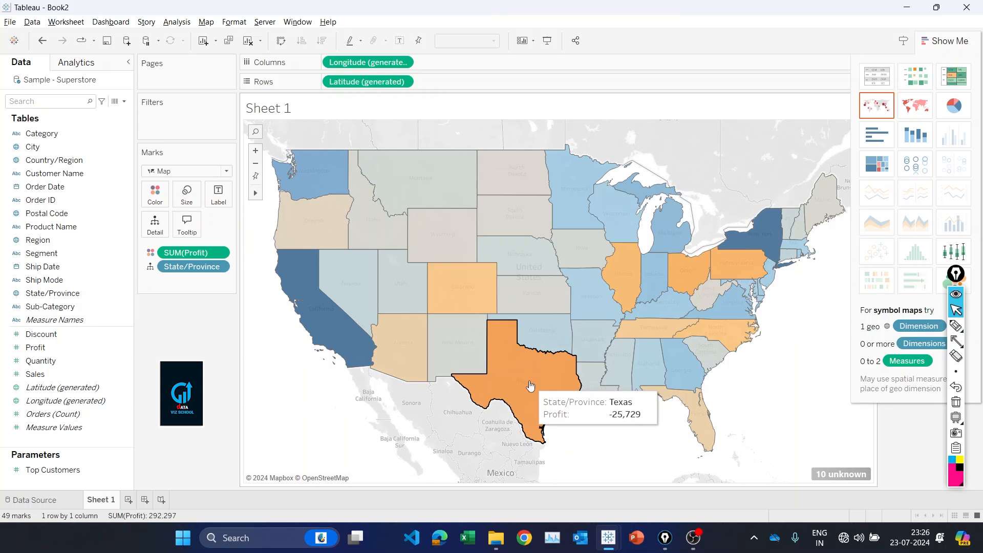
# Rename the map worksheet as "profit by state"
pyautogui.rightClick(101, 505)
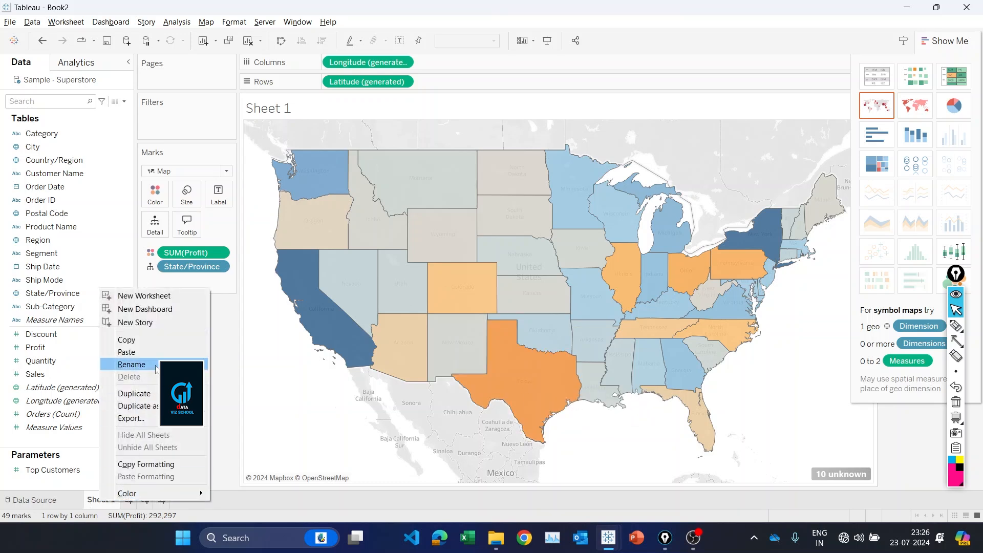
pyautogui.click(156, 365)
pyautogui.write('pro')
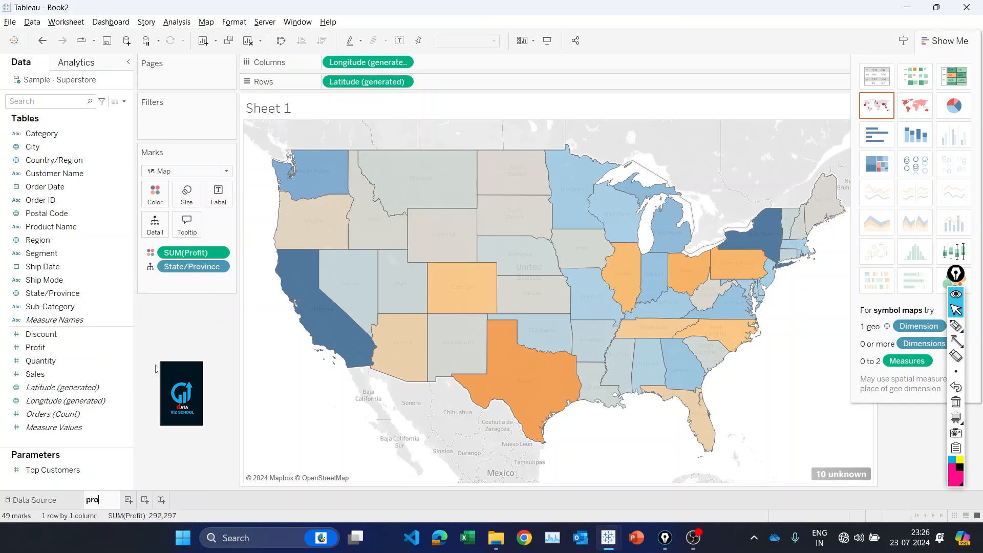
pyautogui.write('fit by state')
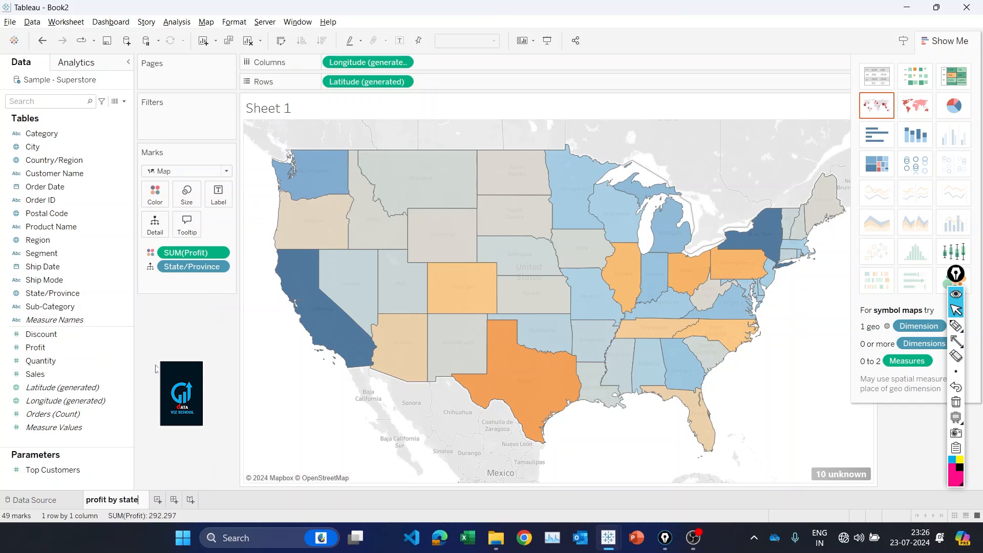
pyautogui.press('Return')
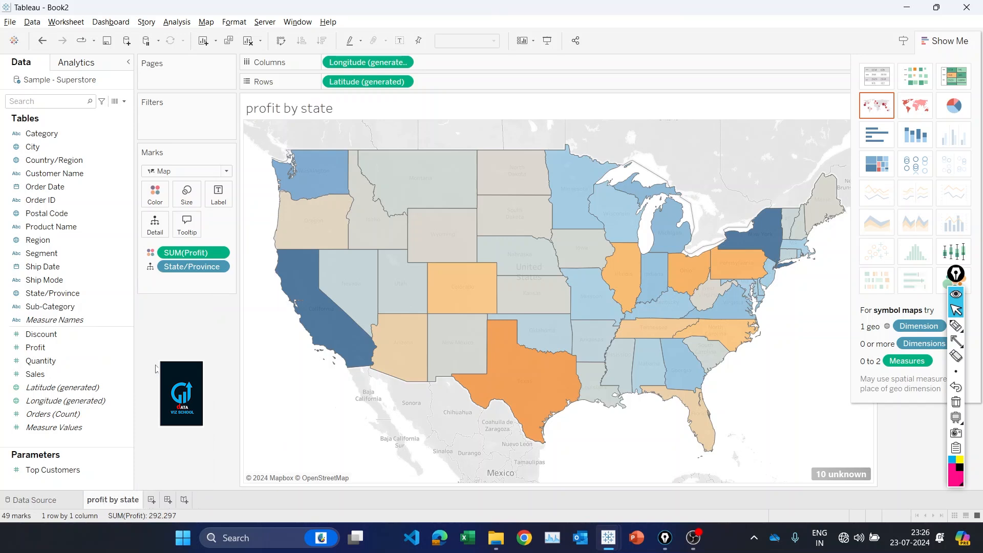
# Create a new worksheet with a line chart of Profit by continuous month of Order Date
pyautogui.click(152, 500)
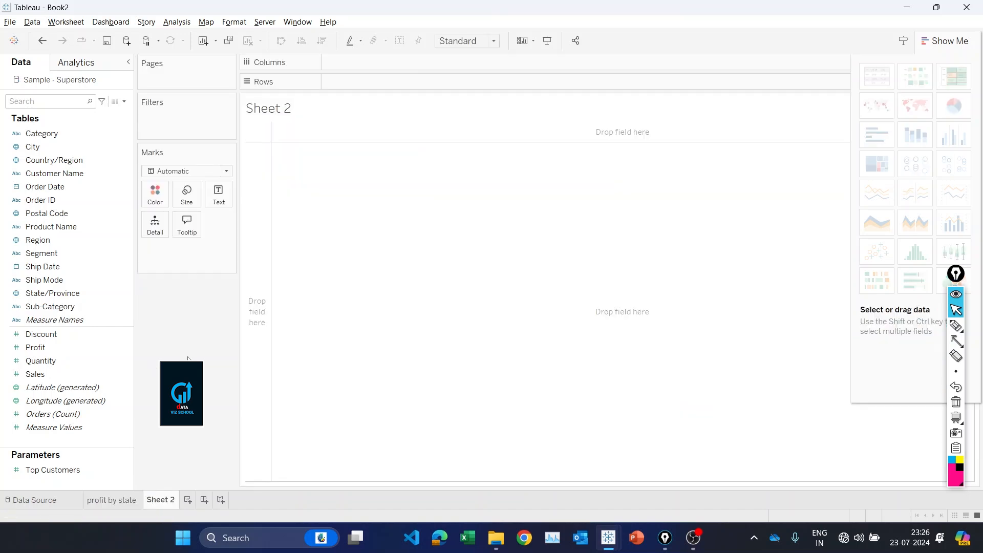
pyautogui.click(69, 189)
pyautogui.moveTo(70, 189); pyautogui.dragTo(374, 66)
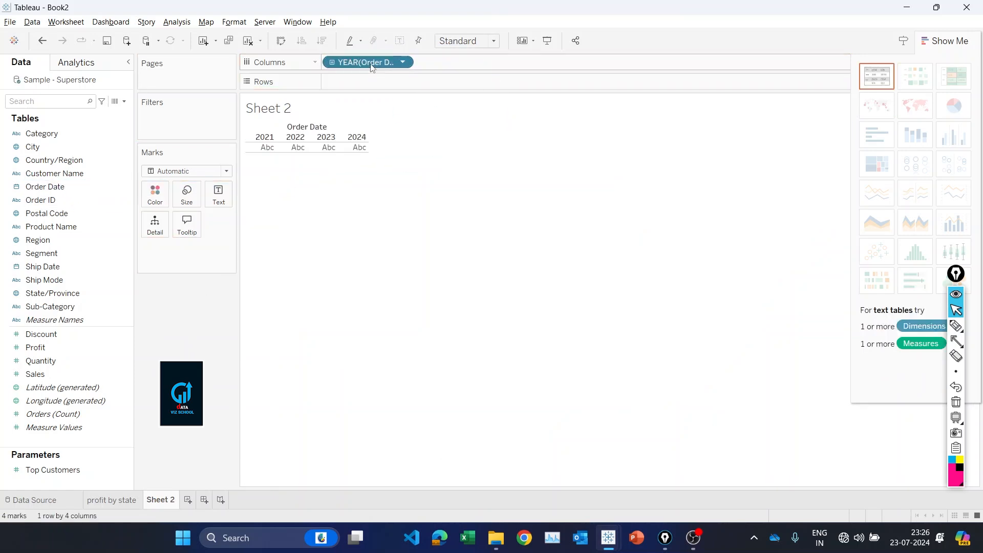
pyautogui.rightClick(373, 66)
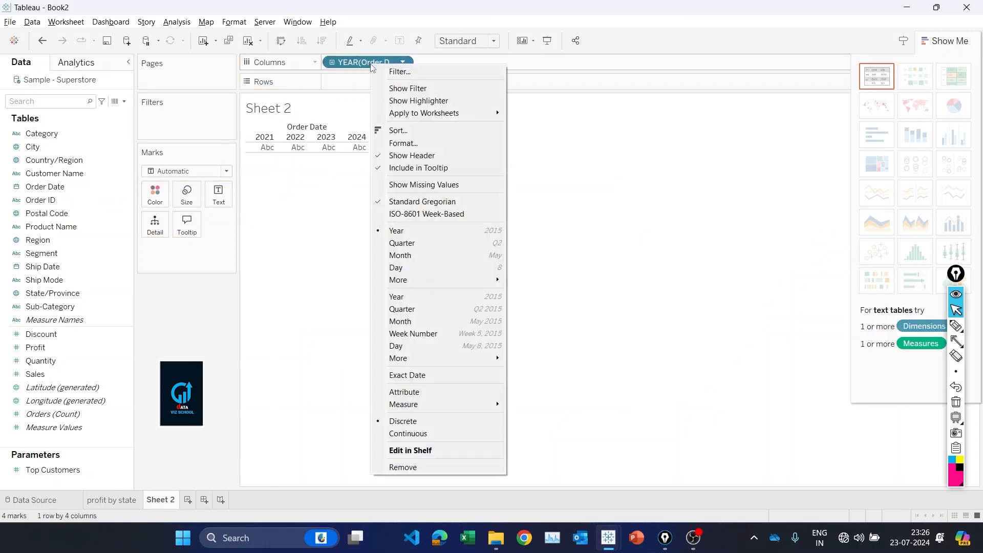
pyautogui.click(420, 321)
pyautogui.moveTo(35, 347); pyautogui.dragTo(346, 84)
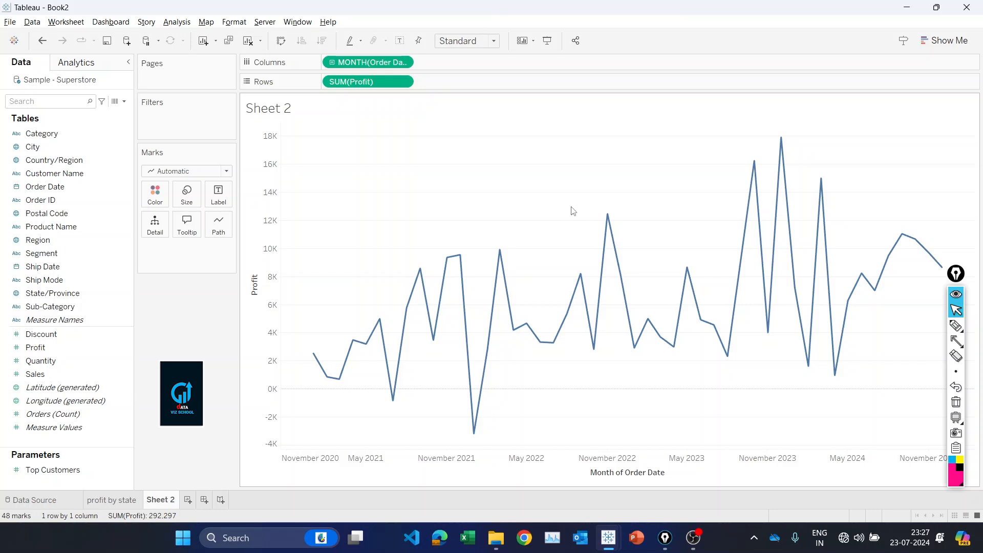
# Clear the "Month of Order Date" title from the line chart's horizontal axis
pyautogui.click(615, 473)
pyautogui.rightClick(615, 474)
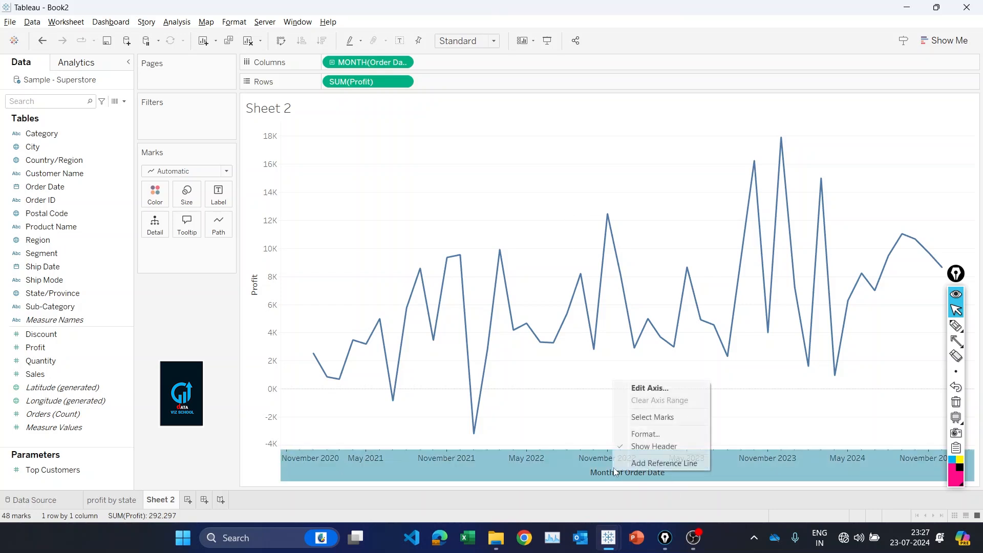
pyautogui.click(647, 389)
pyautogui.moveTo(543, 361); pyautogui.dragTo(452, 365)
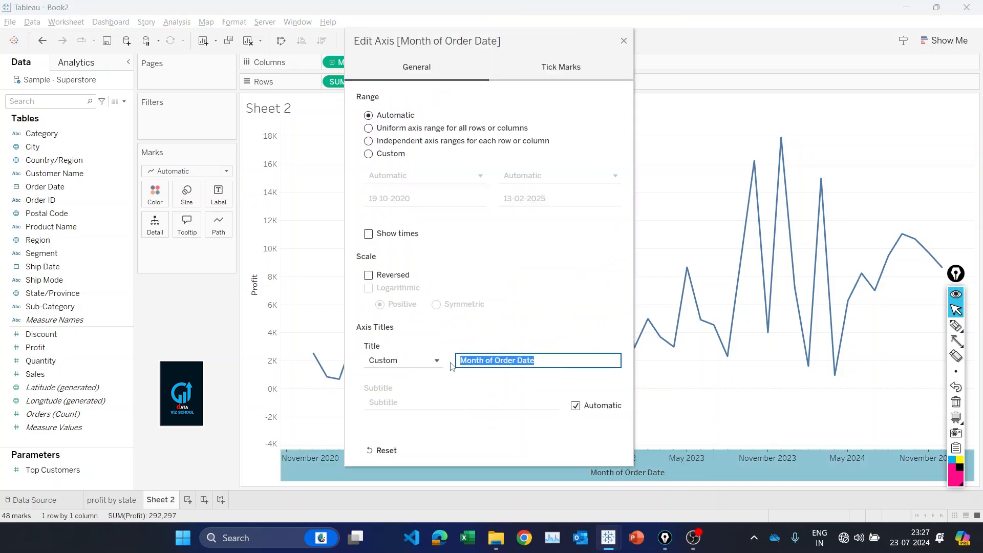
pyautogui.press('BackSpace')
pyautogui.press('Return')
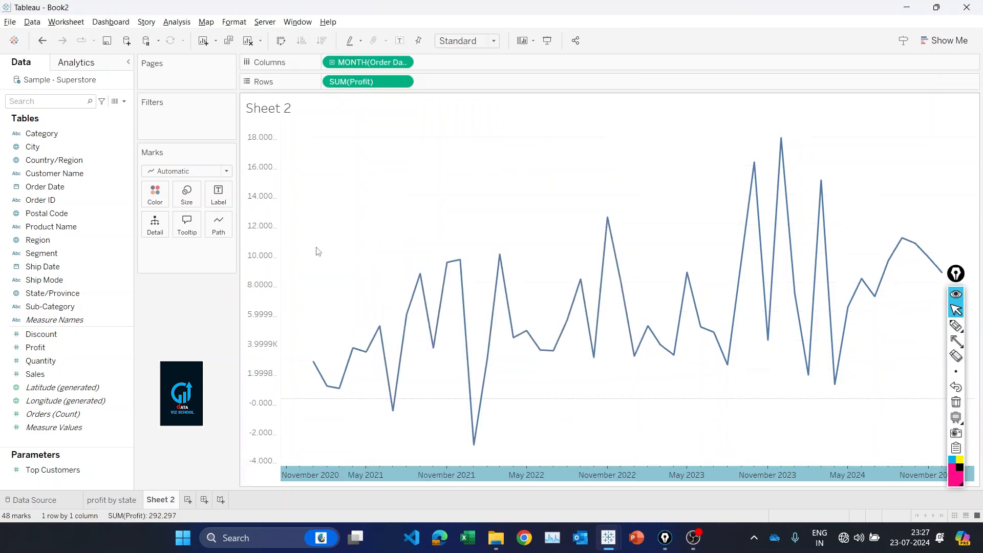
# Clear the "Profit" title from the line chart's vertical axis
pyautogui.click(250, 245)
pyautogui.rightClick(250, 245)
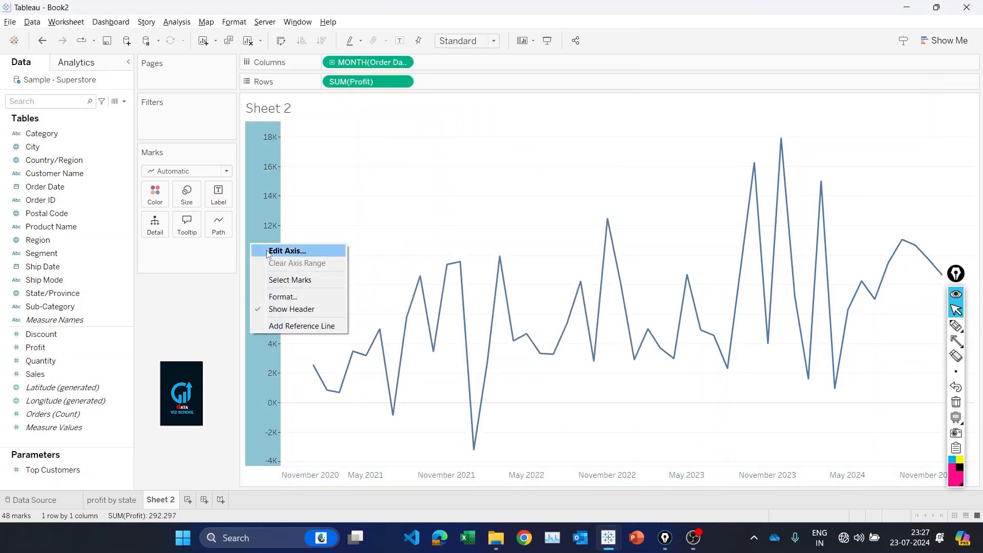
pyautogui.click(269, 251)
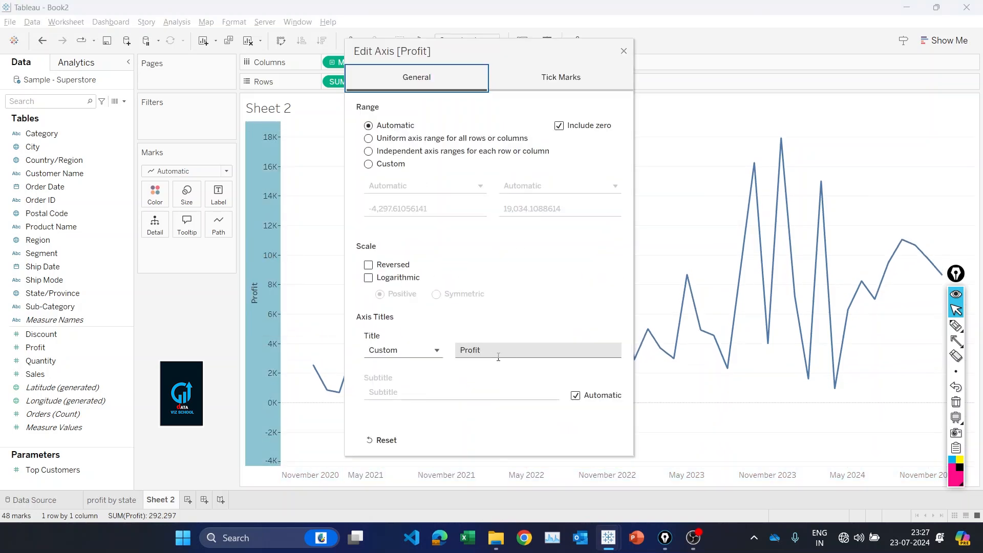
pyautogui.press('BackSpace')
pyautogui.press('Return')
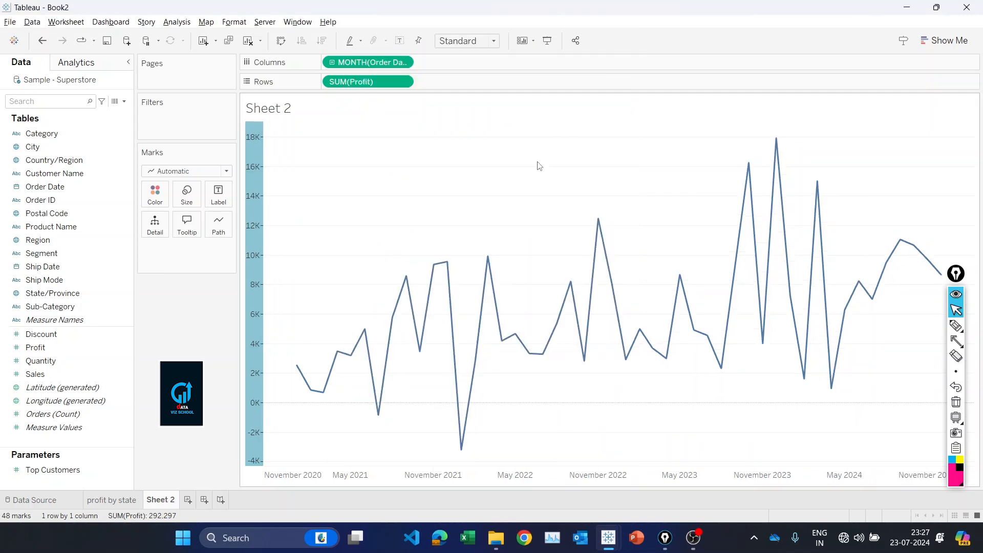
# Set the line chart's worksheet shading to a light beige colour
pyautogui.rightClick(511, 184)
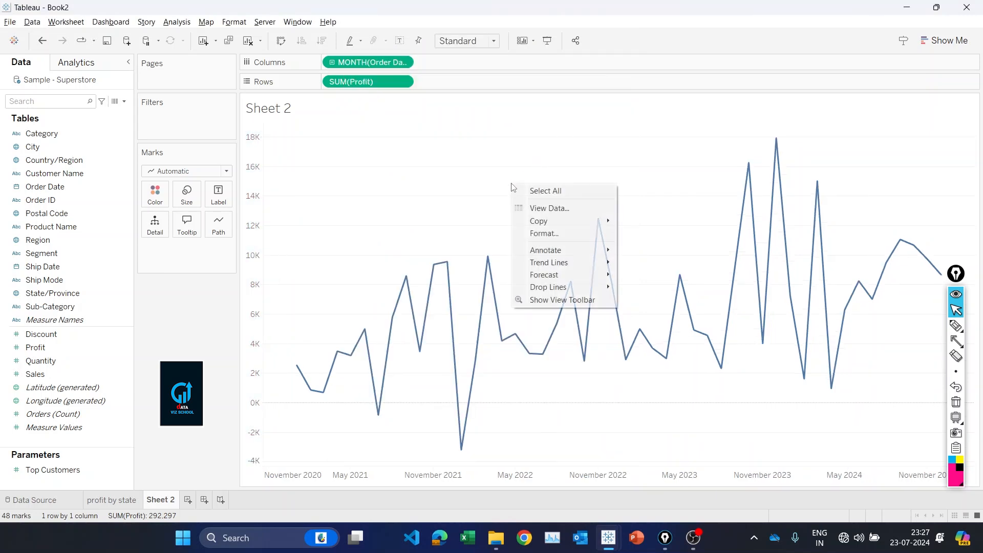
pyautogui.click(544, 234)
pyautogui.click(49, 87)
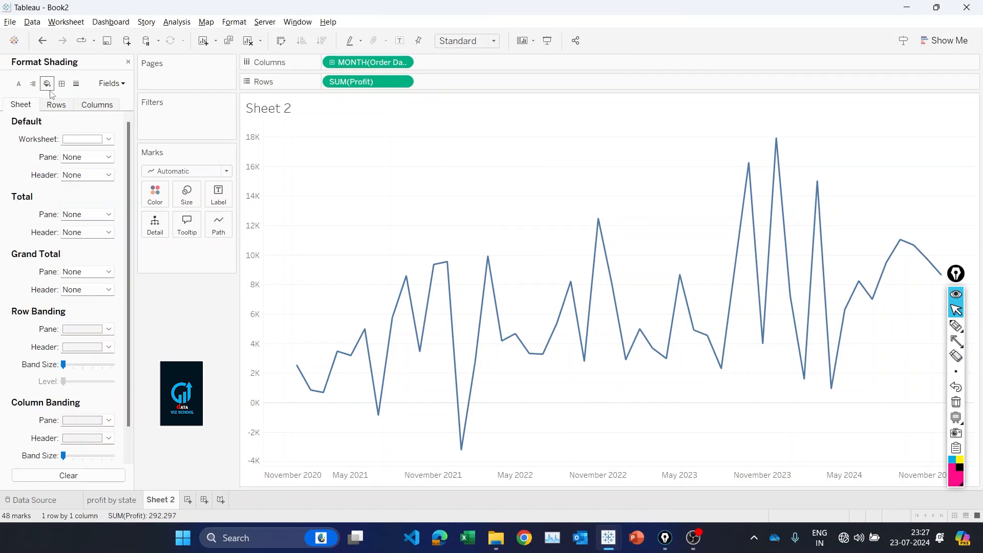
pyautogui.click(65, 140)
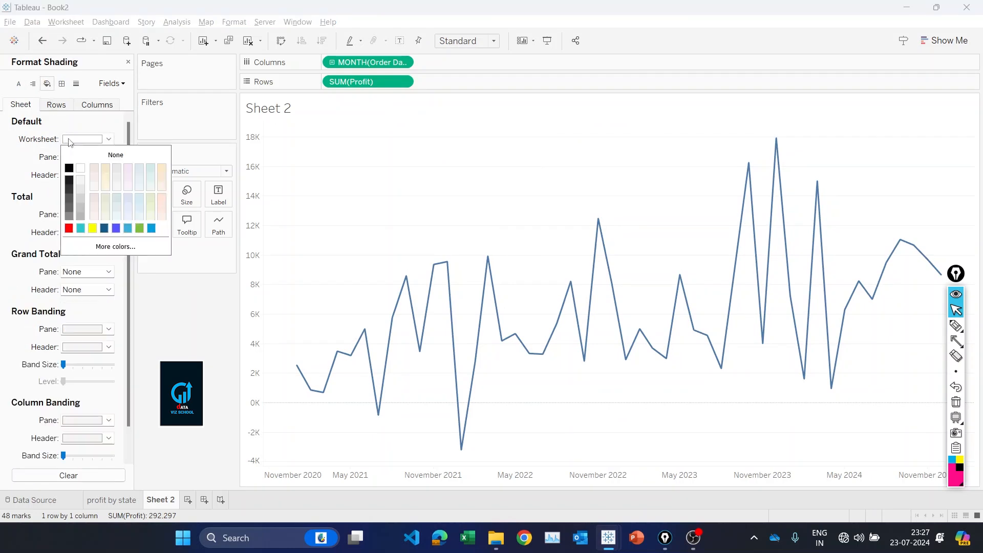
pyautogui.click(162, 171)
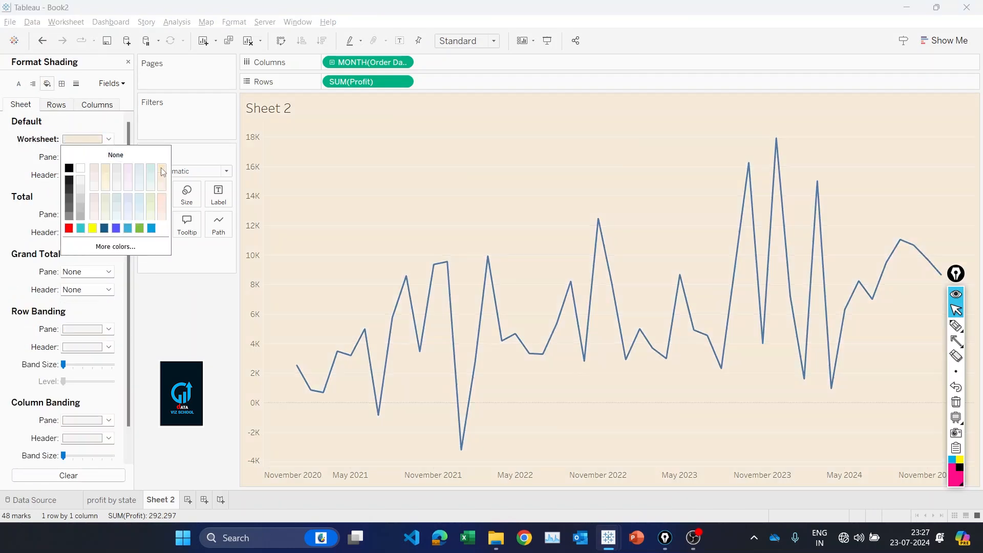
pyautogui.click(423, 228)
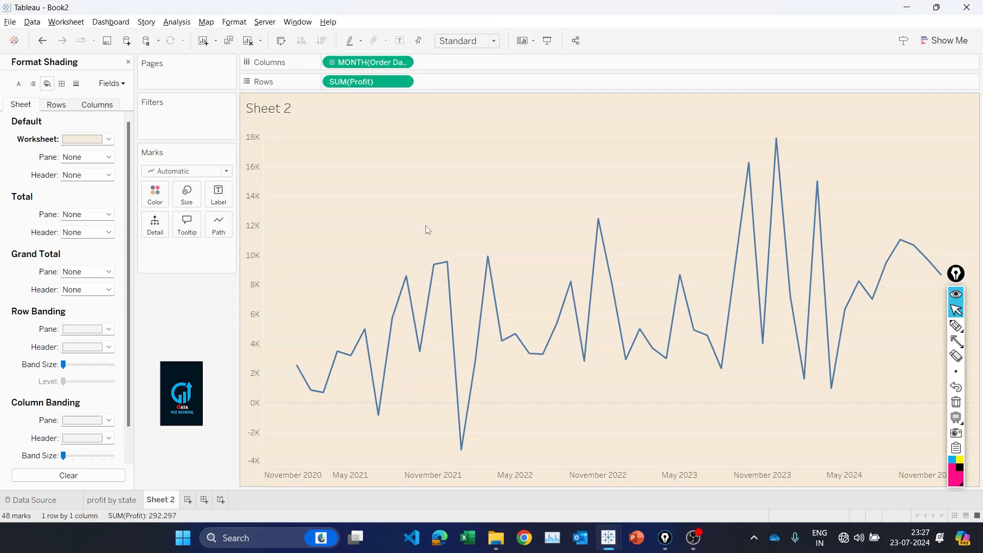
# Rename the line chart worksheet as "profit by month"
pyautogui.rightClick(168, 501)
pyautogui.click(206, 363)
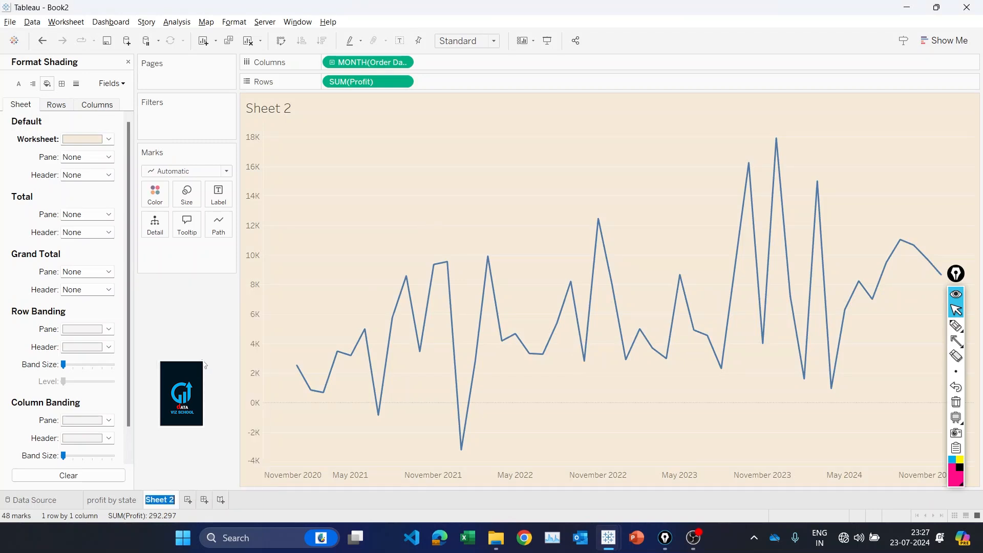
pyautogui.write('profit by month')
pyautogui.press('Return')
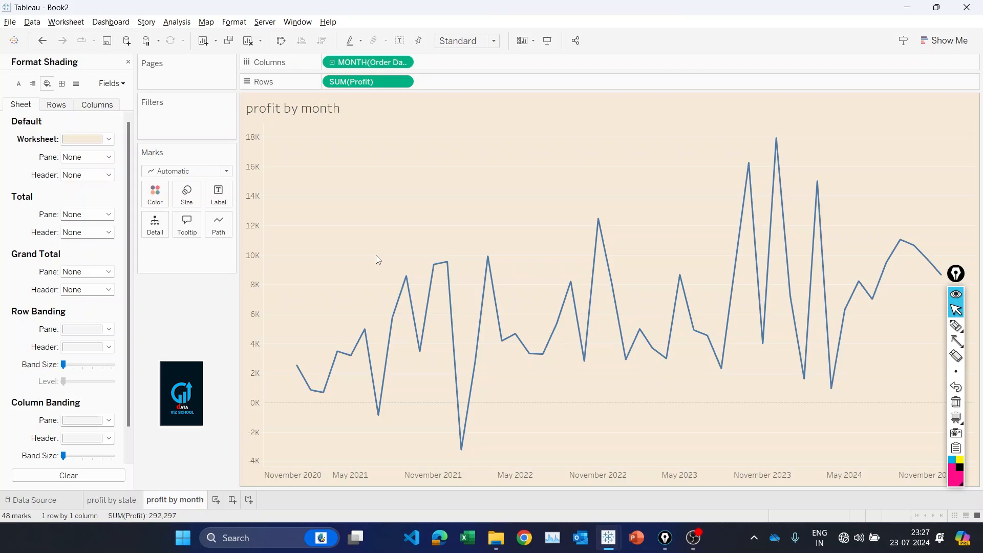
# Insert the "profit by month" sheet below the Profit line in the tooltip of the "profit by state" map
pyautogui.click(119, 502)
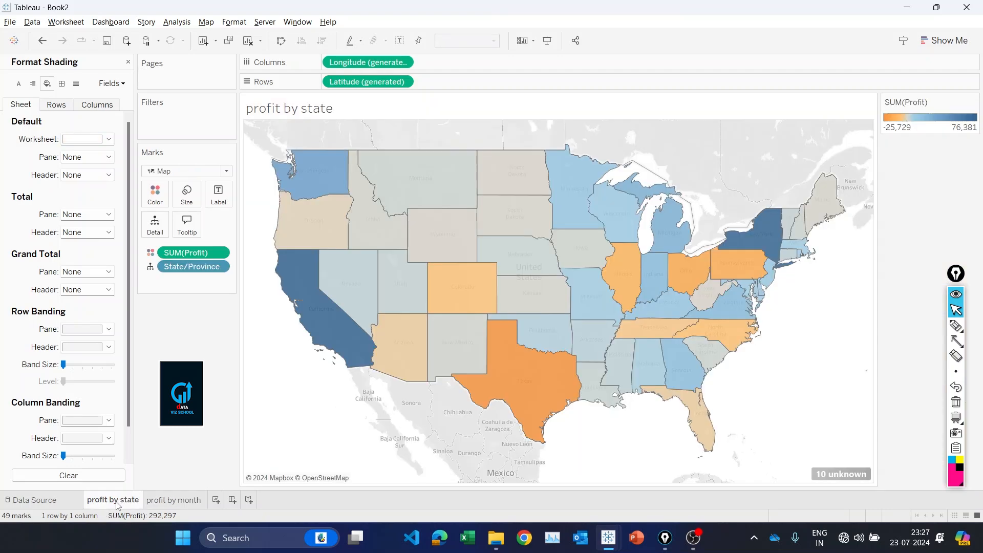
pyautogui.click(188, 228)
pyautogui.moveTo(396, 243); pyautogui.dragTo(282, 228)
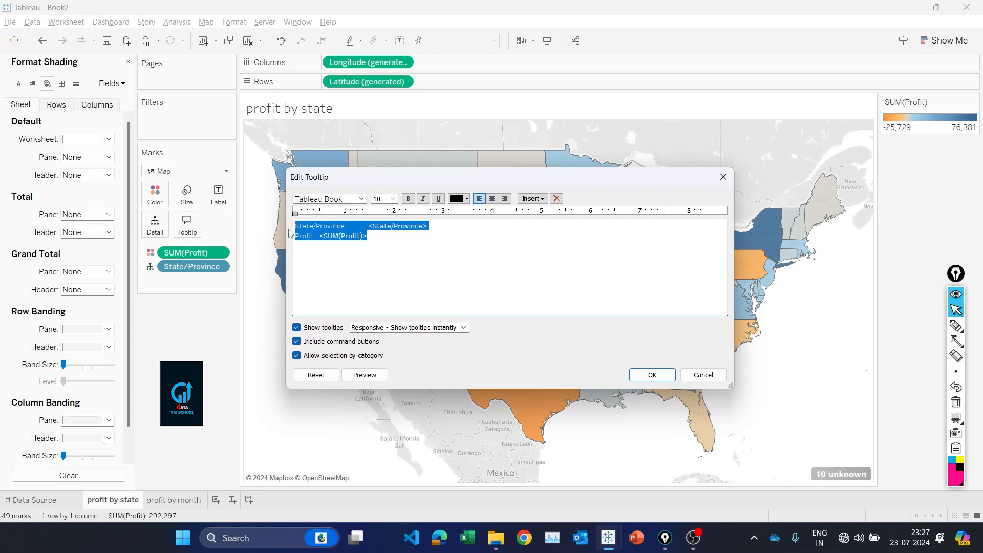
pyautogui.click(396, 239)
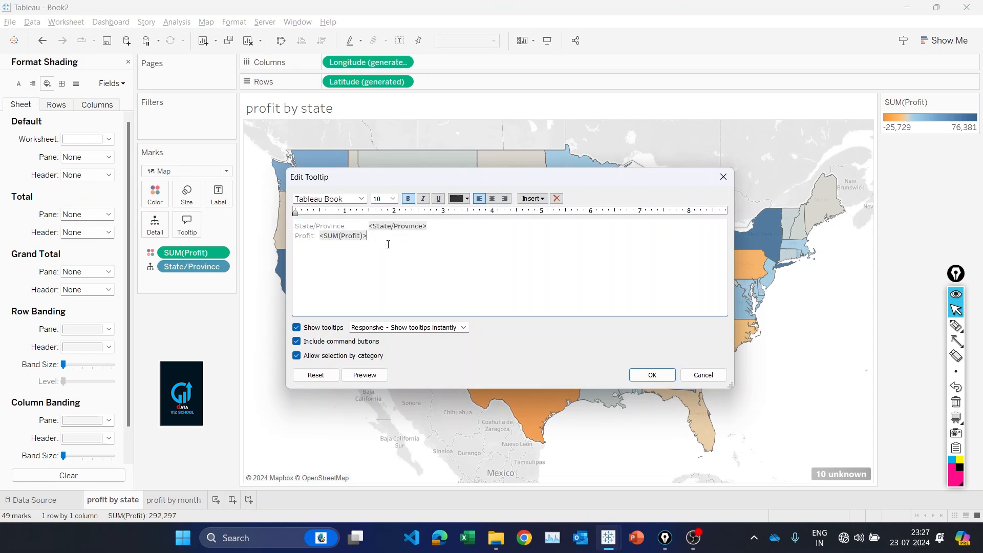
pyautogui.click(530, 200)
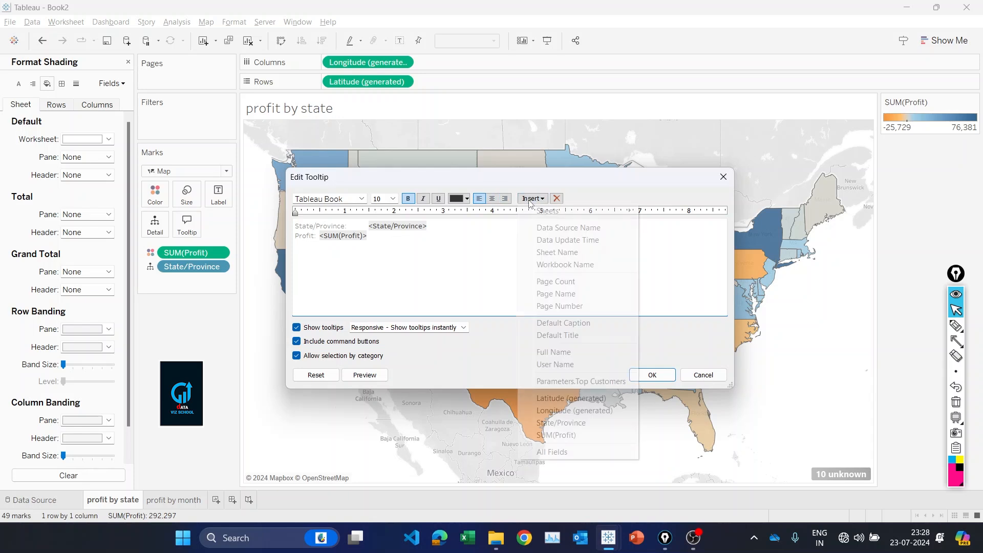
pyautogui.moveTo(545, 213)
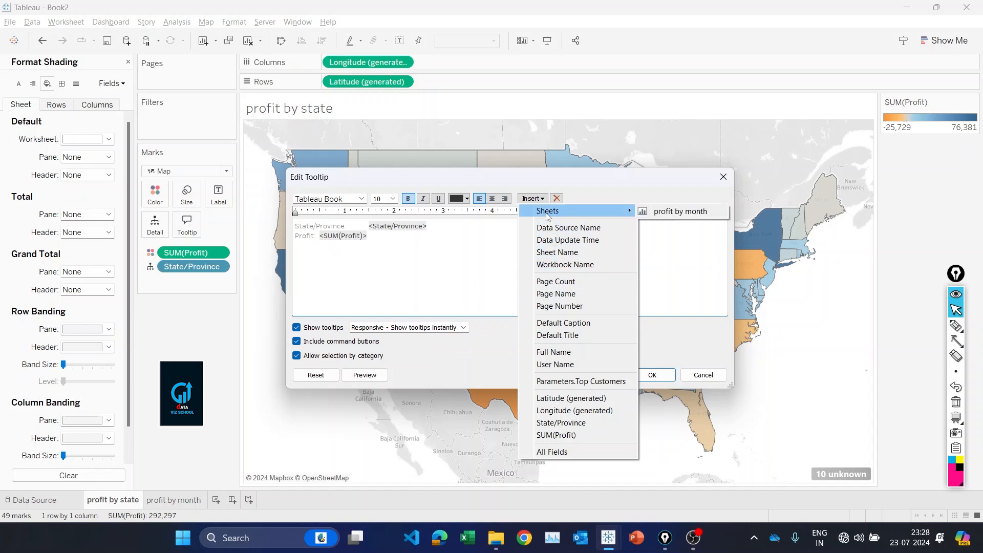
pyautogui.click(673, 213)
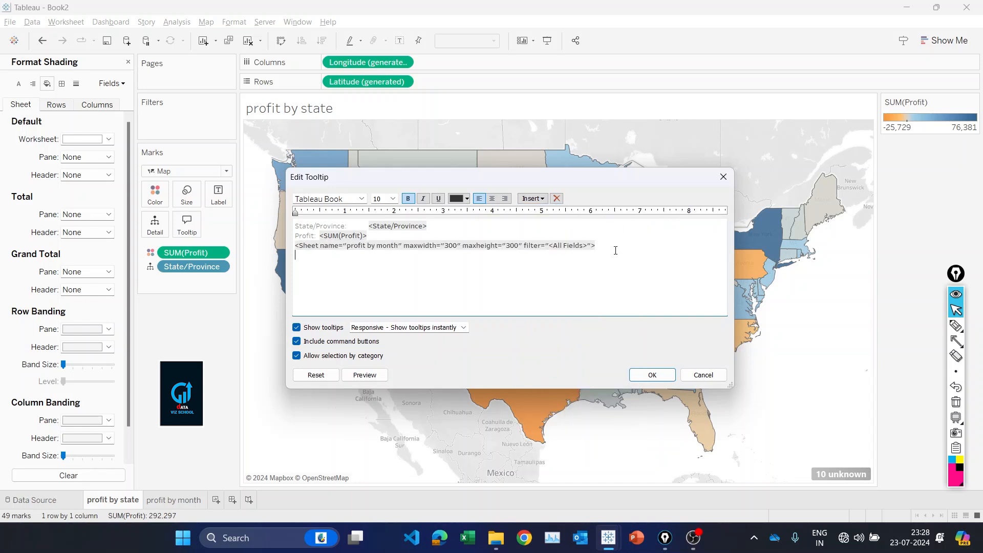
# Examine the embedded sheet's name parameter in the tooltip text and preview the tooltip
pyautogui.moveTo(611, 245); pyautogui.dragTo(340, 249)
pyautogui.tripleClick(312, 246)
pyautogui.moveTo(312, 245); pyautogui.dragTo(300, 244)
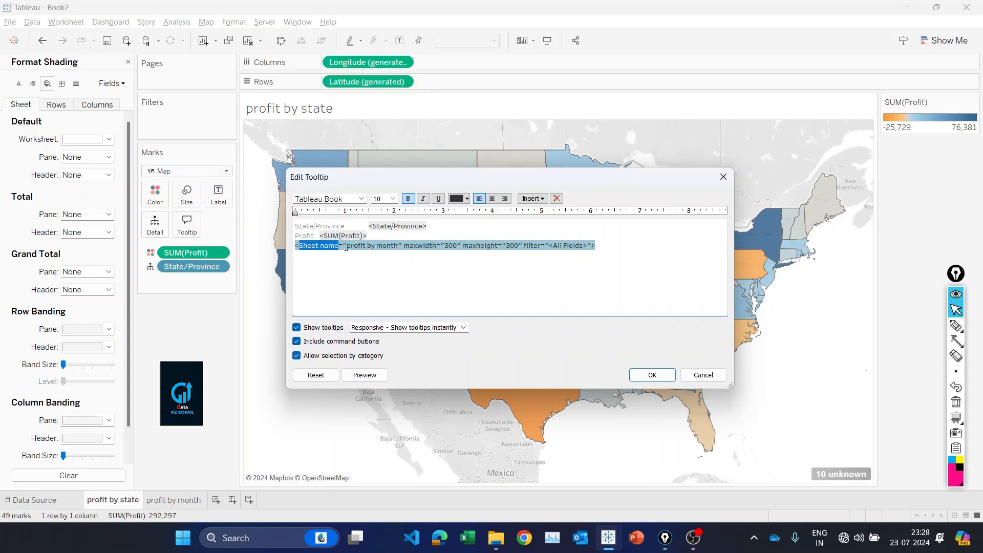
pyautogui.moveTo(402, 246); pyautogui.dragTo(301, 245)
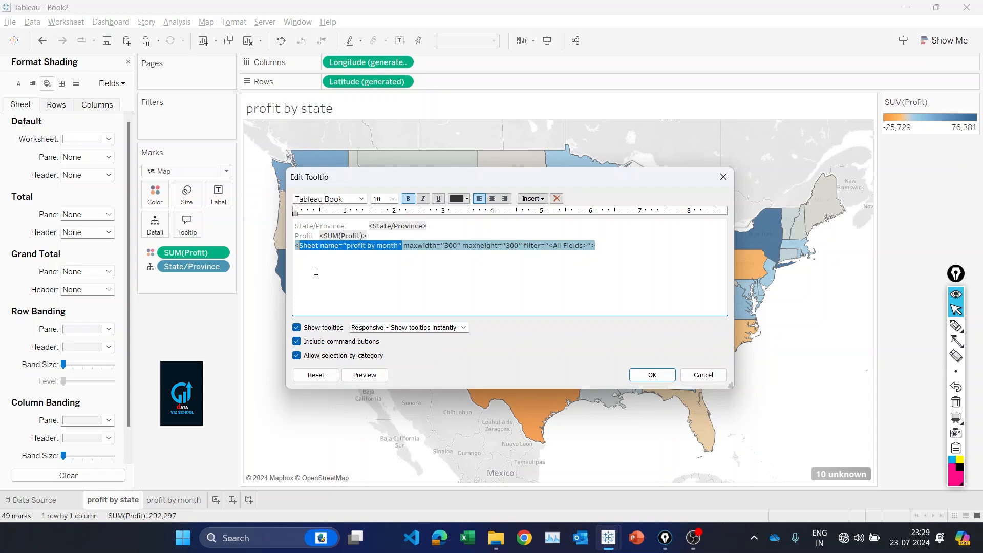
pyautogui.click(364, 375)
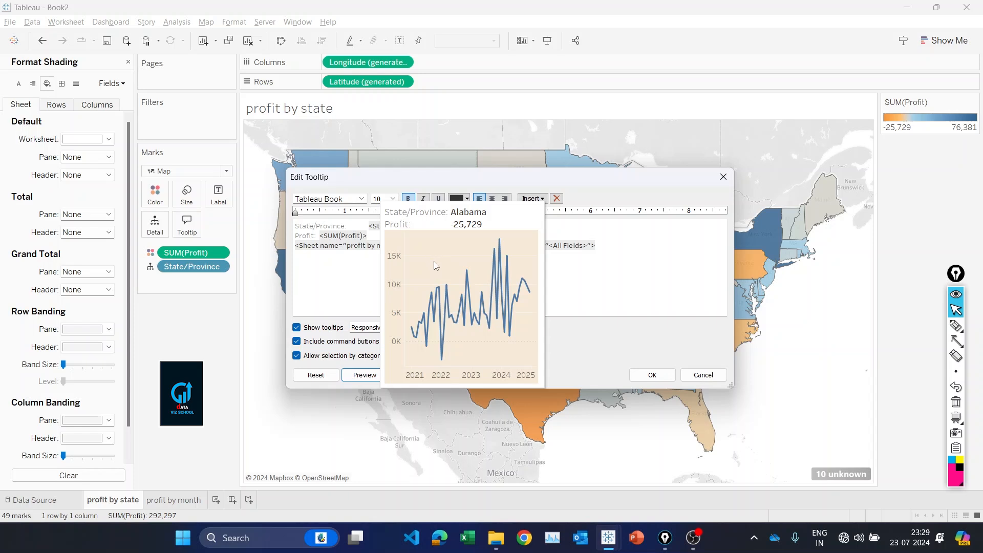
pyautogui.click(303, 252)
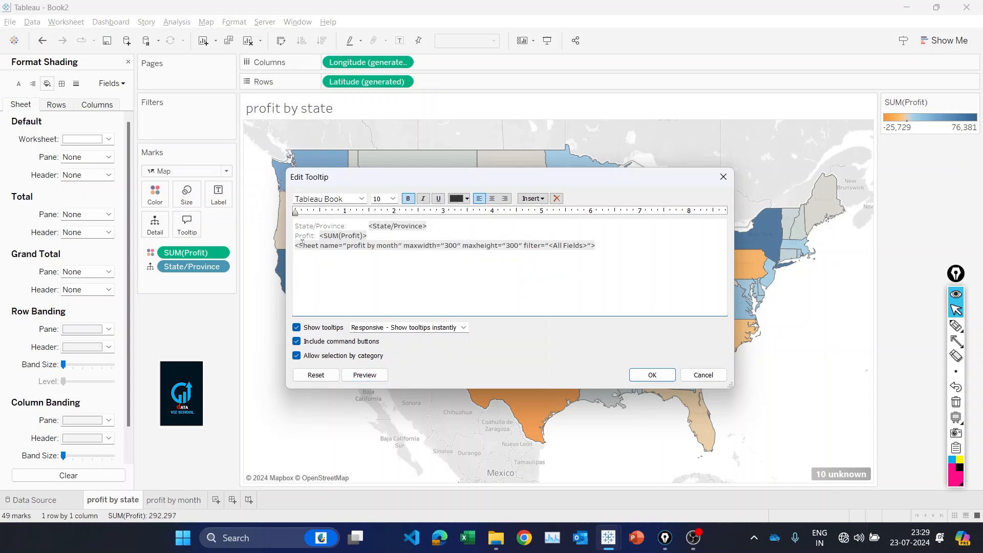
# Try the embedded sheet tag with a lowercase "sheet" keyword in the tooltip text and preview the tooltip
pyautogui.tripleClick(302, 246)
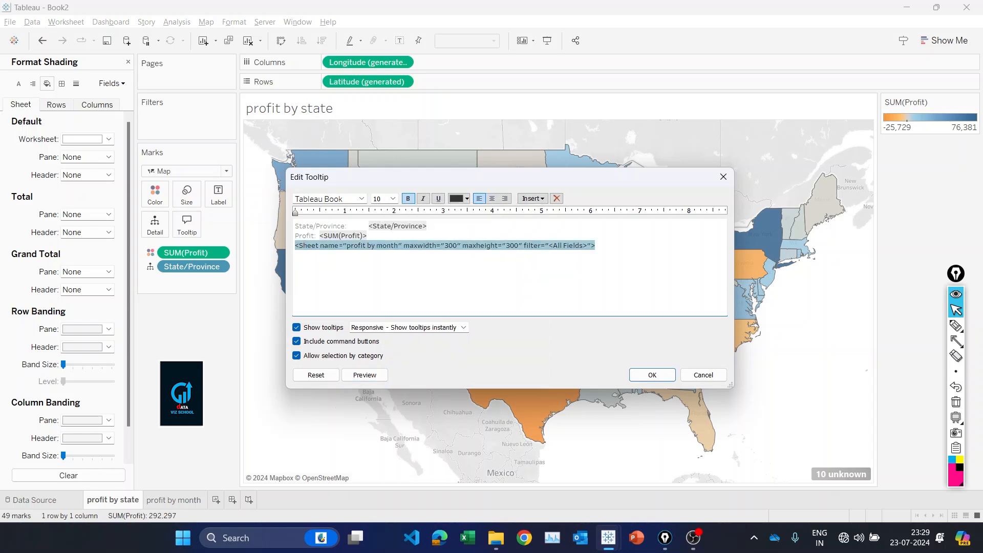
pyautogui.hotkey('ctrl', 'z')
pyautogui.write('s')
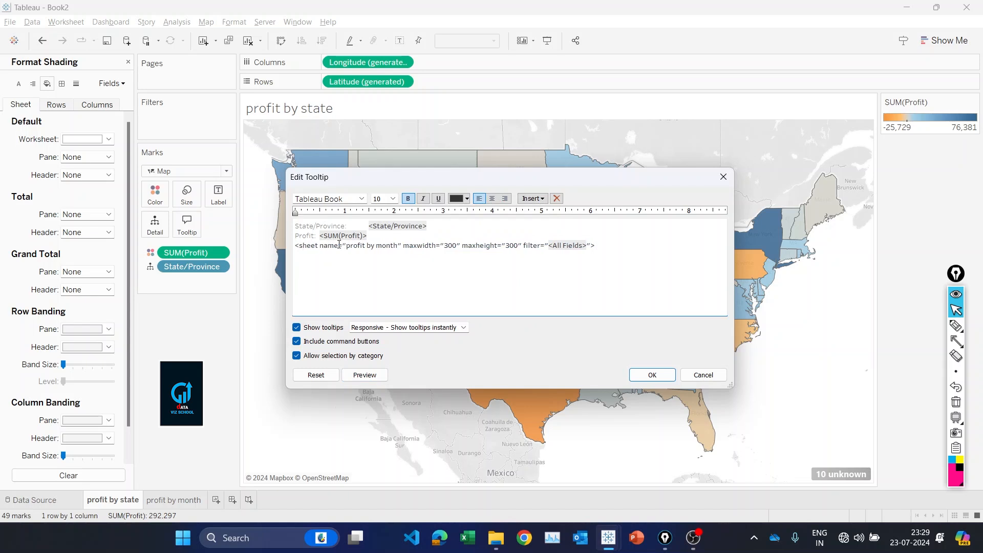
pyautogui.click(364, 375)
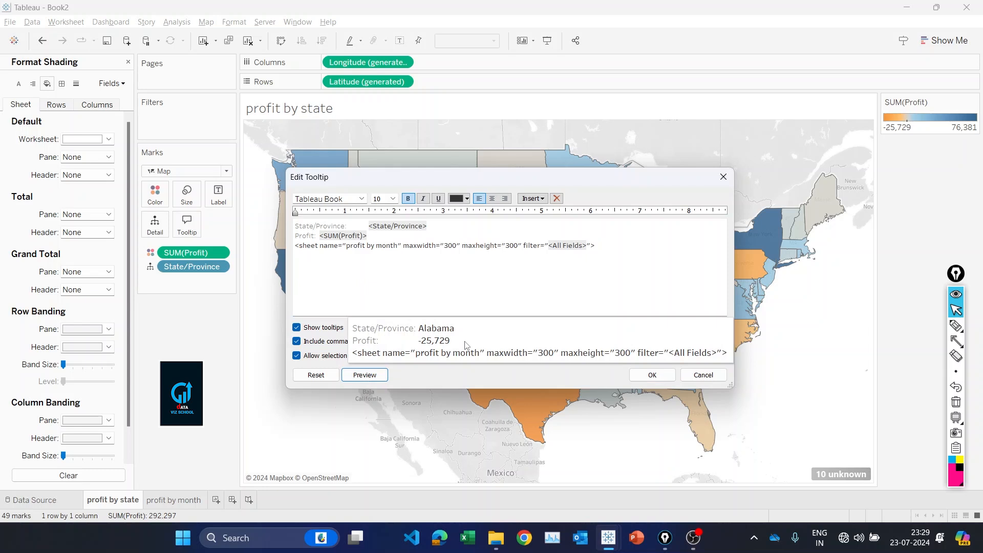
# Undo the lowercase edit to the embedded sheet tag in the tooltip text
pyautogui.click(395, 269)
pyautogui.hotkey('ctrl', 'z')
pyautogui.hotkey('ctrl', 'z')
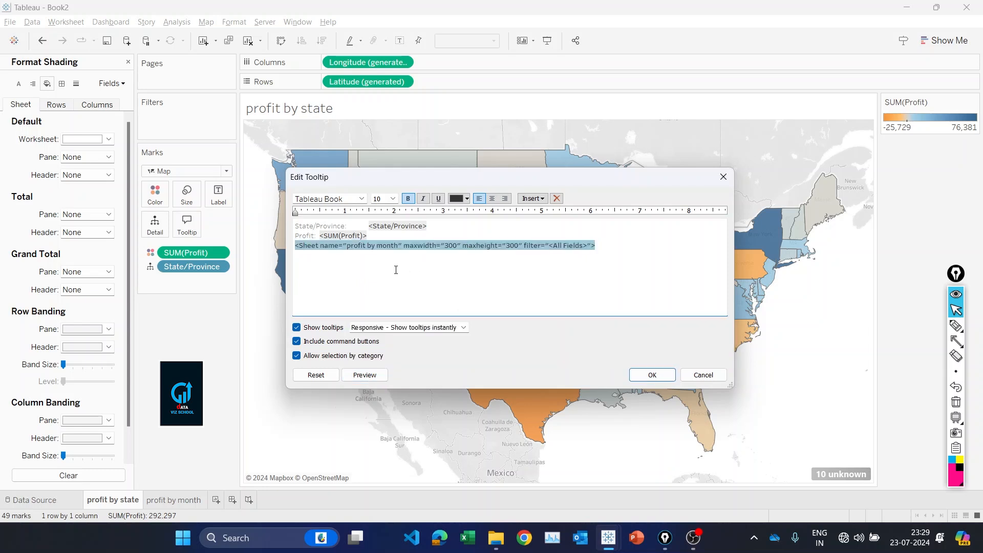
# Try the name parameter of the embedded sheet as "Profit by month" with a capital P and preview the tooltip
pyautogui.moveTo(355, 259); pyautogui.dragTo(353, 251)
pyautogui.click(352, 245)
pyautogui.press('BackSpace')
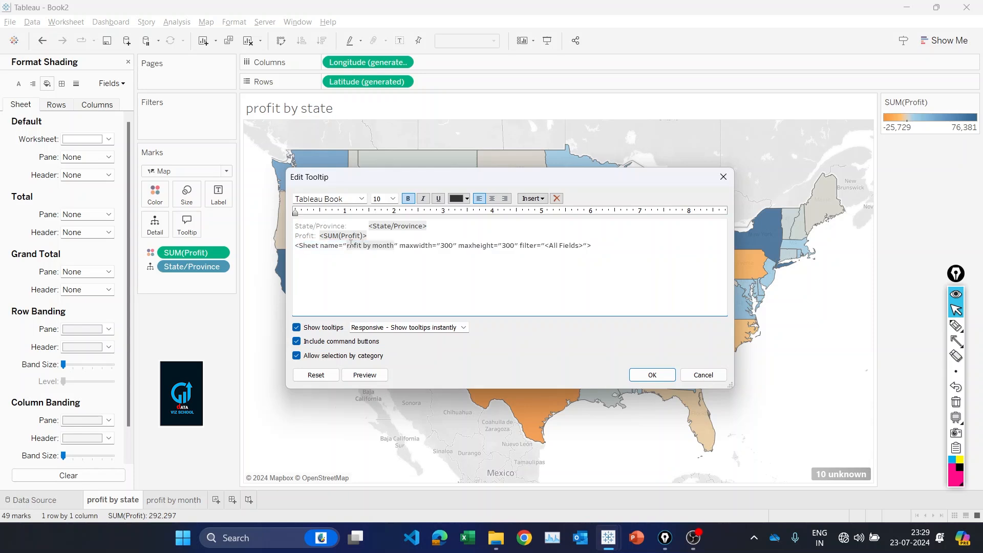
pyautogui.write('P')
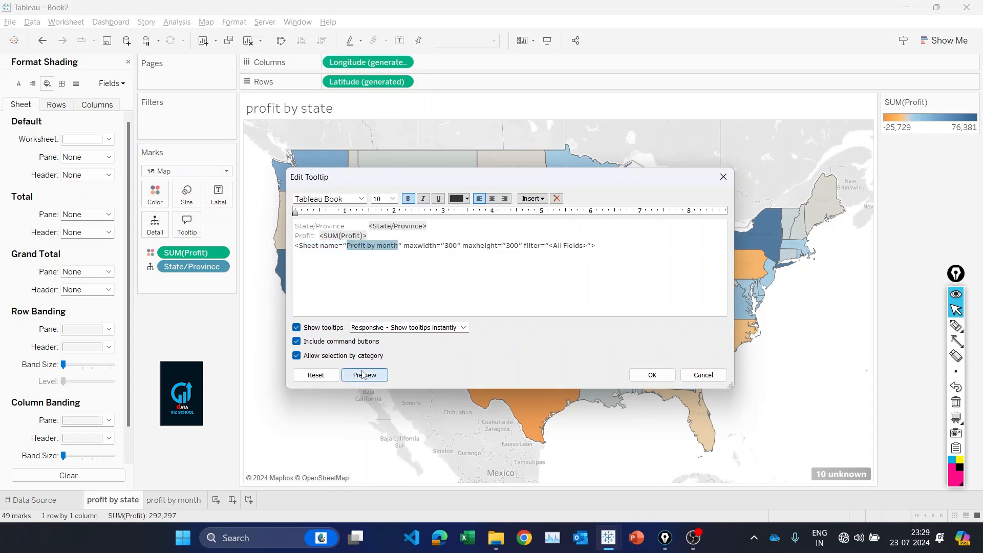
pyautogui.click(365, 375)
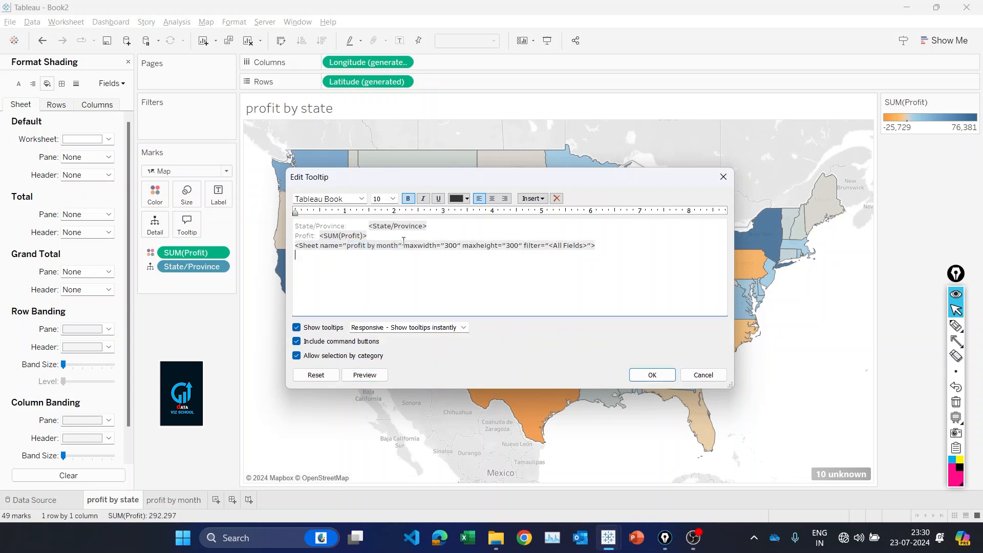
# Examine the name, maxwidth and maxheight parameters of the embedded sheet tag and preview the tooltip
pyautogui.moveTo(402, 245); pyautogui.dragTo(299, 243)
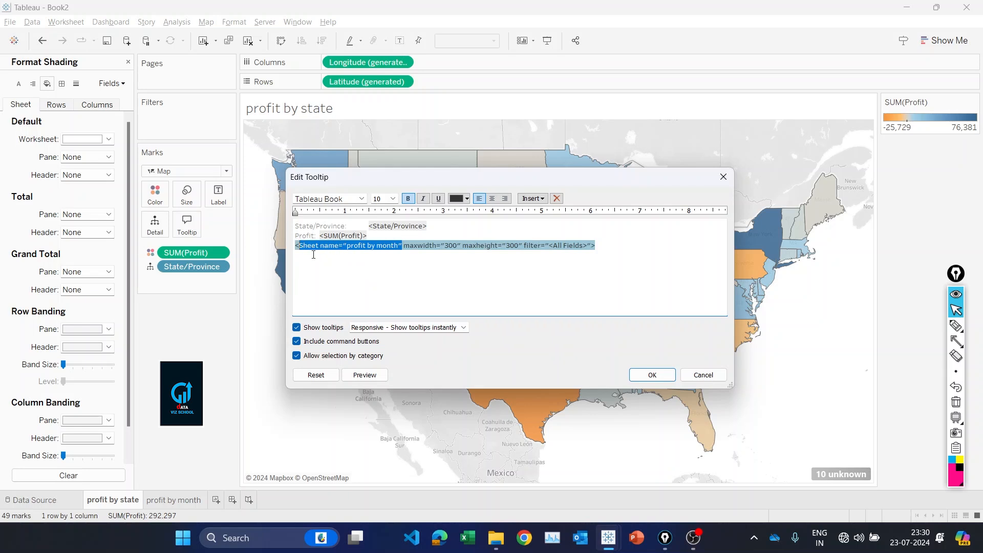
pyautogui.click(387, 276)
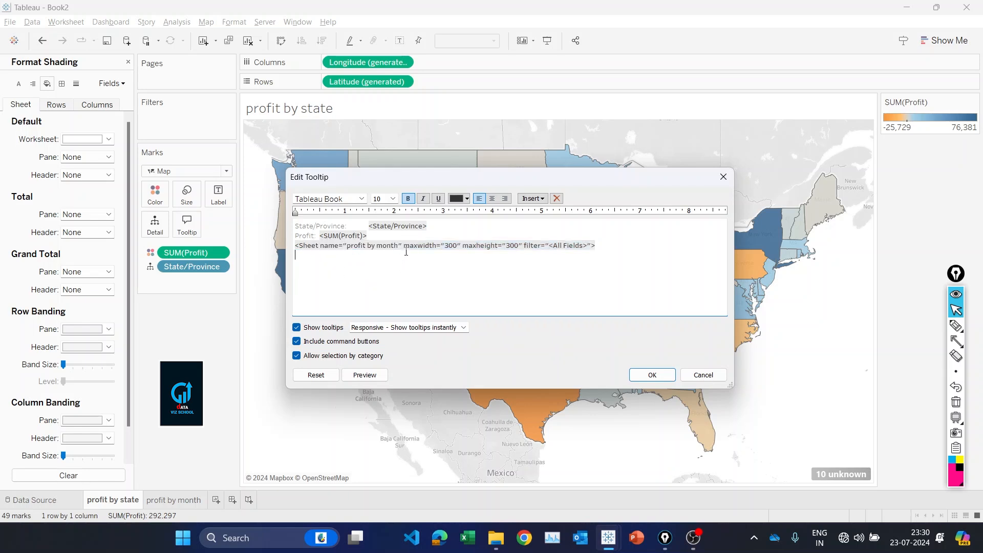
pyautogui.moveTo(404, 245); pyautogui.dragTo(457, 250)
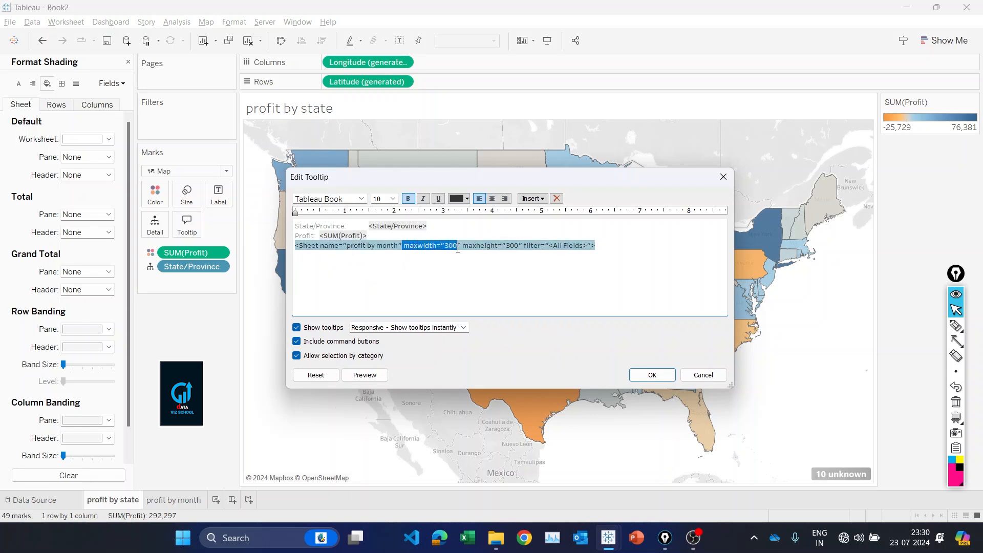
pyautogui.click(467, 242)
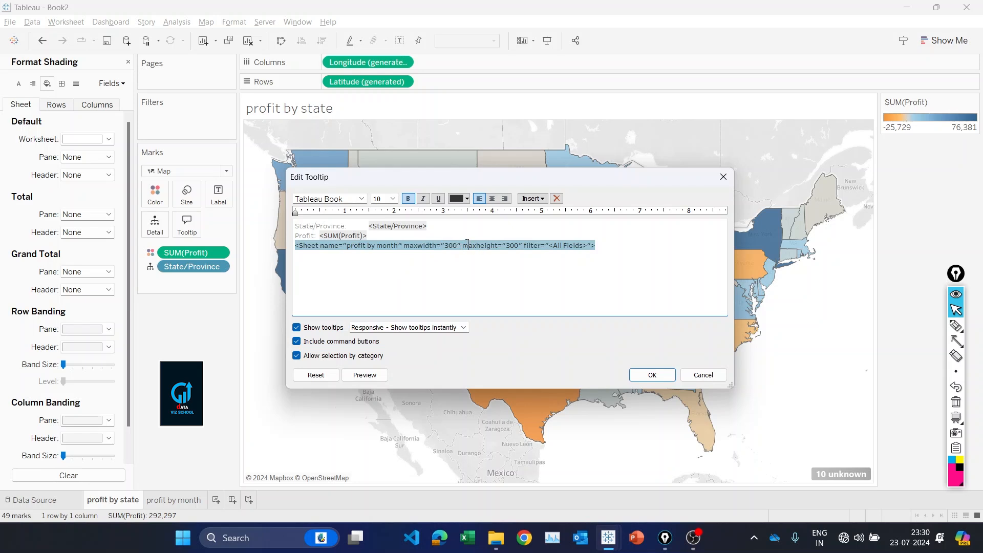
pyautogui.moveTo(467, 244); pyautogui.dragTo(519, 248)
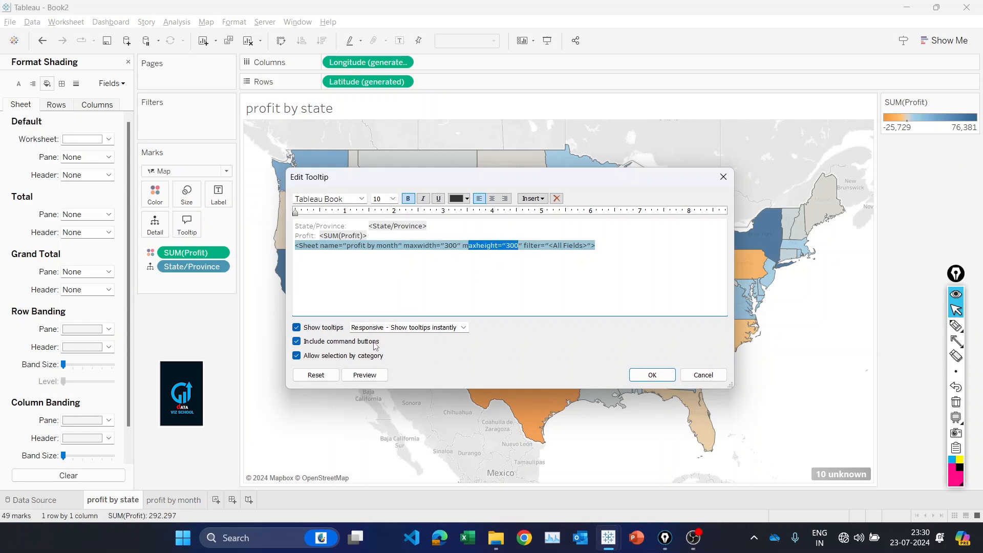
pyautogui.click(363, 375)
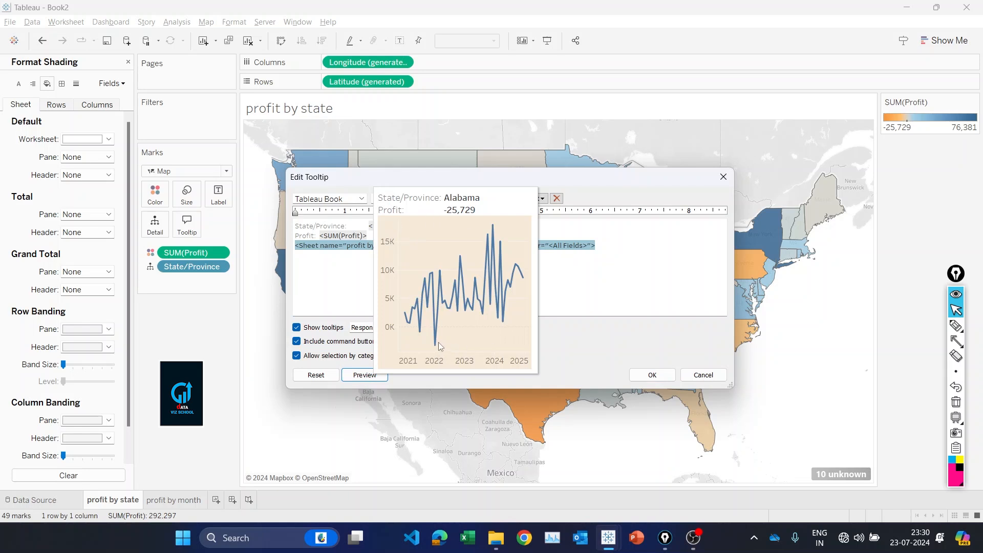
pyautogui.click(558, 288)
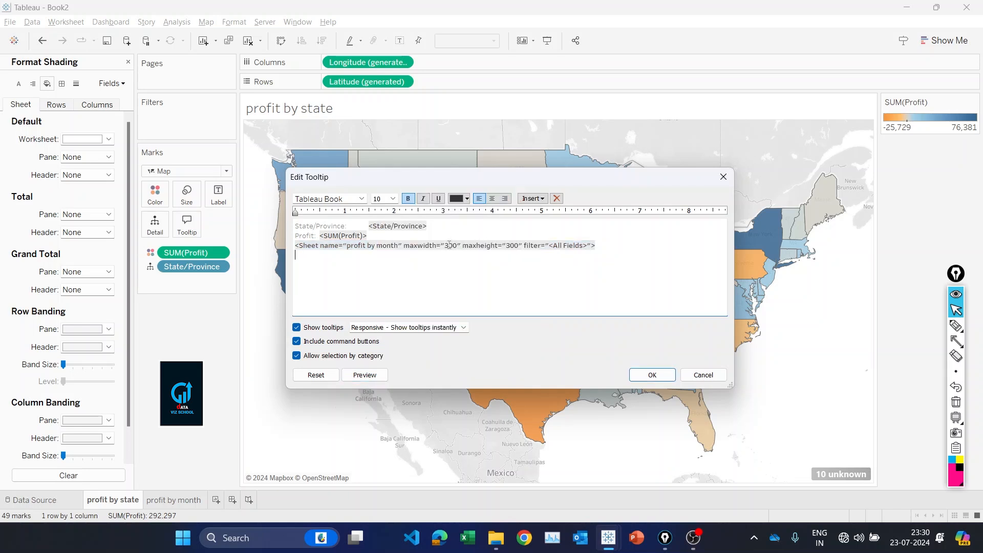
# Set the embedded sheet's maxwidth to 400 and maxheight to 500 and preview the tooltip
pyautogui.tripleClick(449, 245)
pyautogui.press('BackSpace')
pyautogui.write('4')
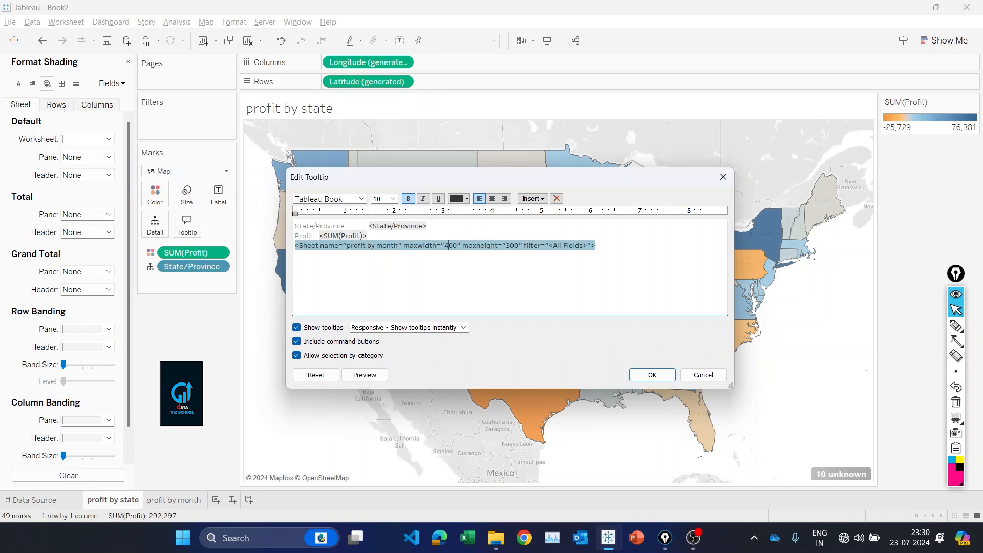
pyautogui.click(509, 243)
pyautogui.press('BackSpace')
pyautogui.write('5')
pyautogui.click(363, 375)
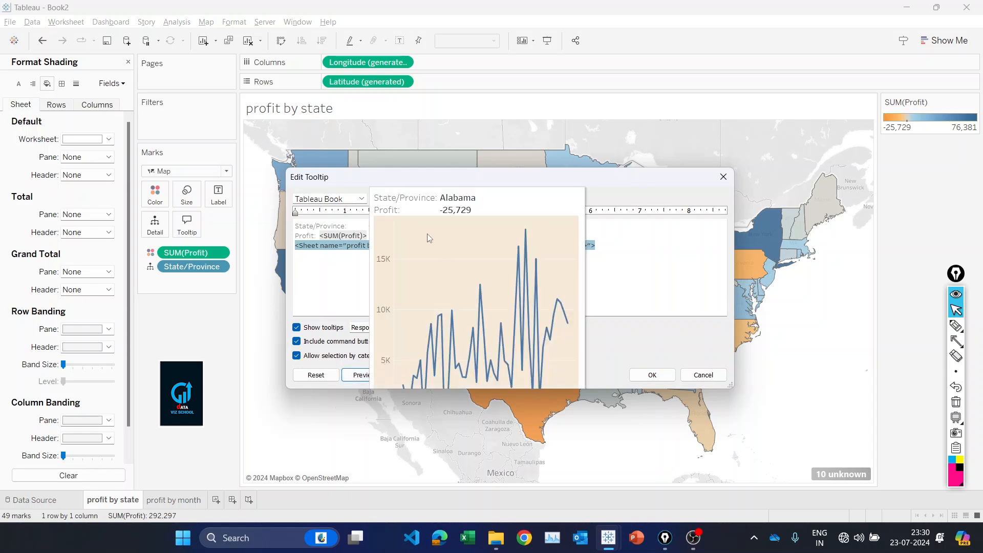
# Undo the embedded sheet's size changes and set its maxwidth back to 300
pyautogui.click(490, 253)
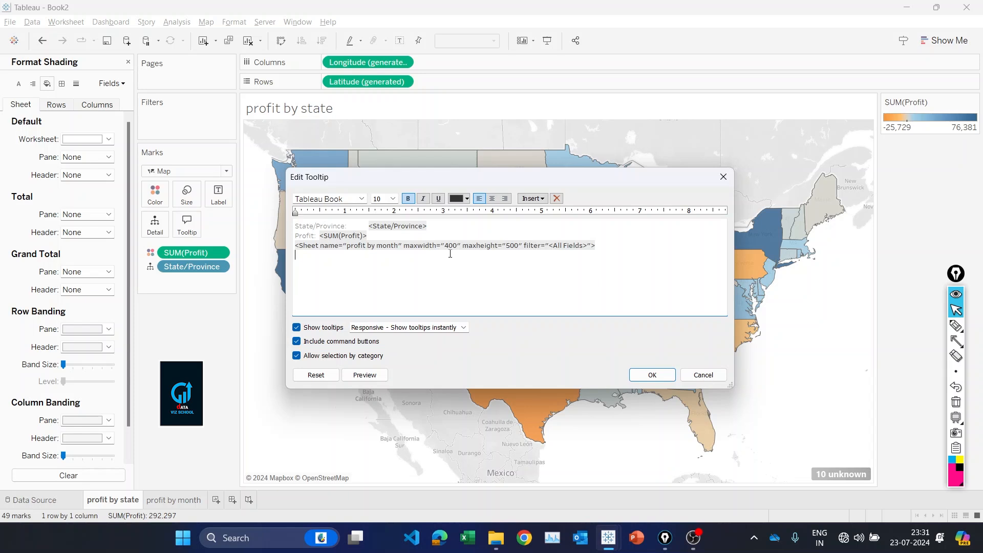
pyautogui.hotkey('ctrl', 'z')
pyautogui.hotkey('ctrl', 'z')
pyautogui.hotkey('ctrl', 'z')
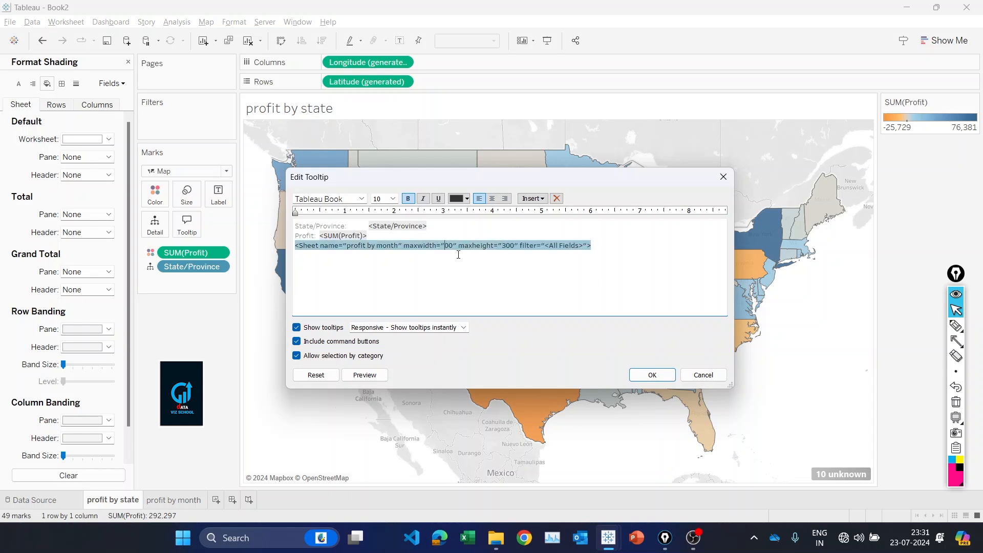
pyautogui.write('3')
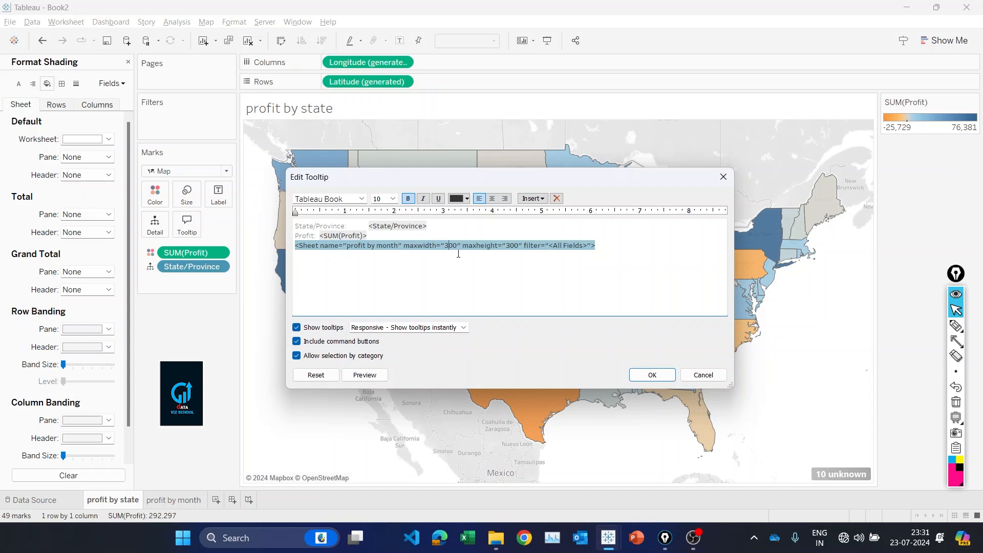
# Try removing the maxwidth, maxheight and filter parameters from the embedded sheet tag and preview the tooltip
pyautogui.moveTo(523, 246); pyautogui.dragTo(592, 246)
pyautogui.click(563, 250)
pyautogui.click(400, 250)
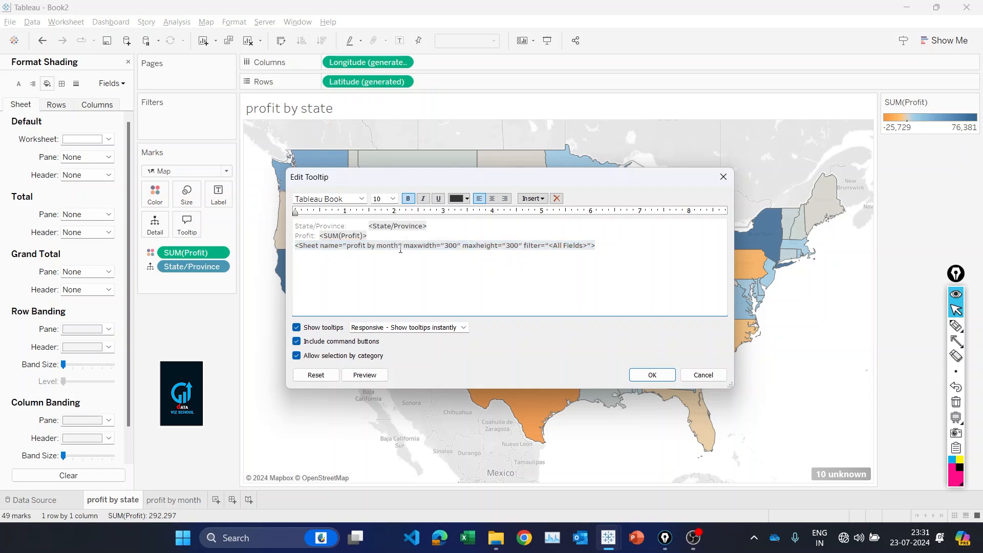
pyautogui.moveTo(405, 245); pyautogui.dragTo(591, 246)
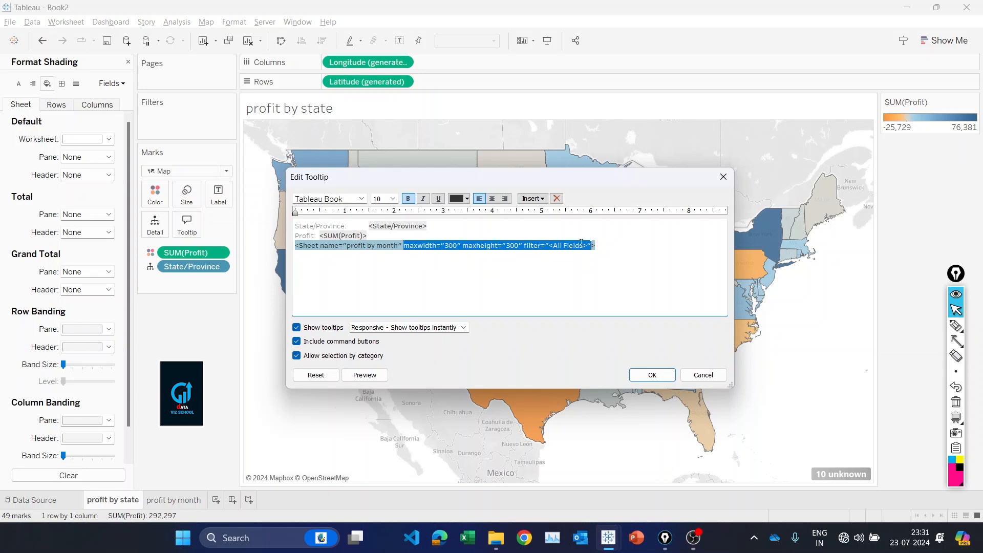
pyautogui.press('Delete')
pyautogui.click(365, 375)
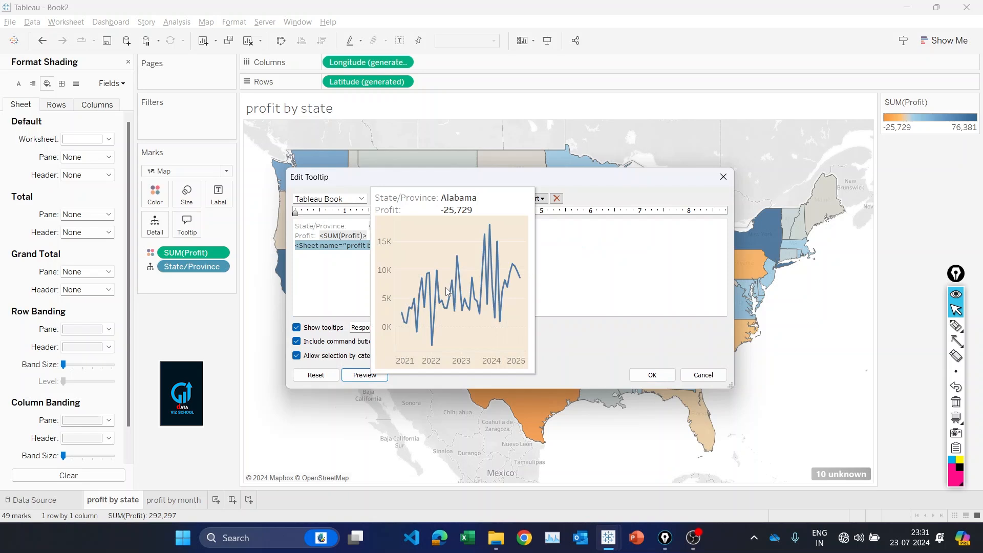
pyautogui.click(569, 275)
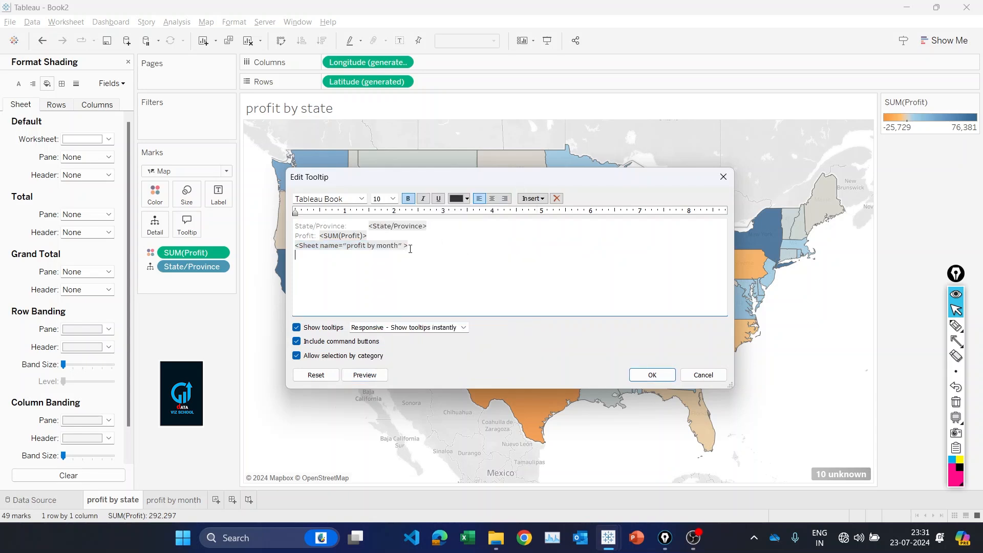
pyautogui.click(409, 250)
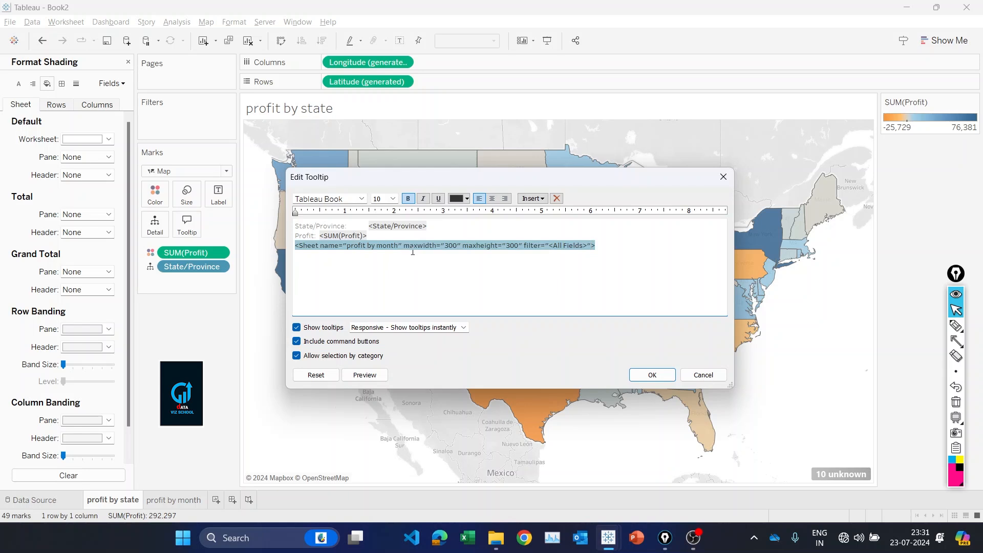
# Check the embedded sheet's filter parameter in the tooltip preview and accept the tooltip settings
pyautogui.moveTo(526, 248); pyautogui.dragTo(594, 247)
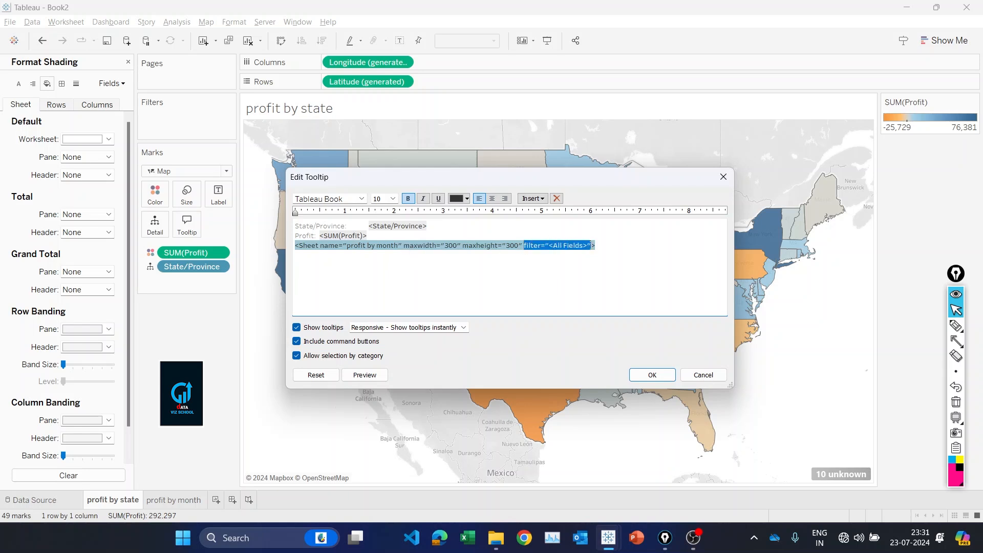
pyautogui.click(611, 246)
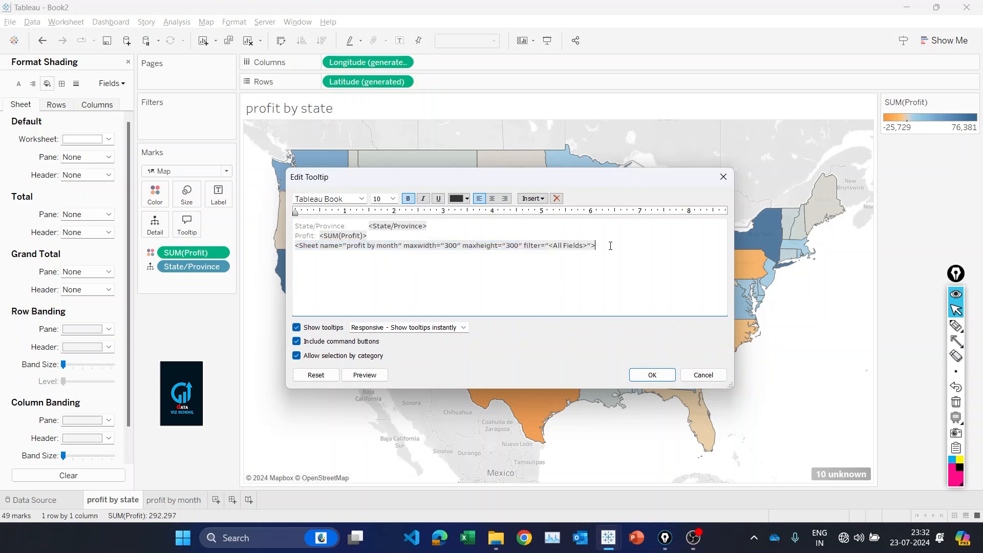
pyautogui.click(365, 377)
pyautogui.click(652, 375)
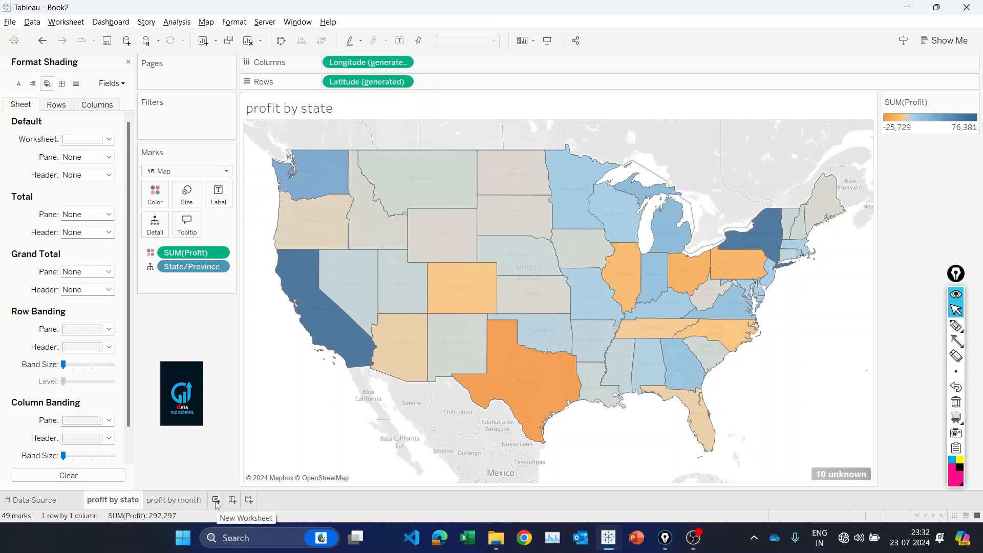
# On a new worksheet, build a horizontal bar chart of Profit by Sub-Category, sorted ascending by profit
pyautogui.click(215, 500)
pyautogui.moveTo(57, 307); pyautogui.dragTo(372, 85)
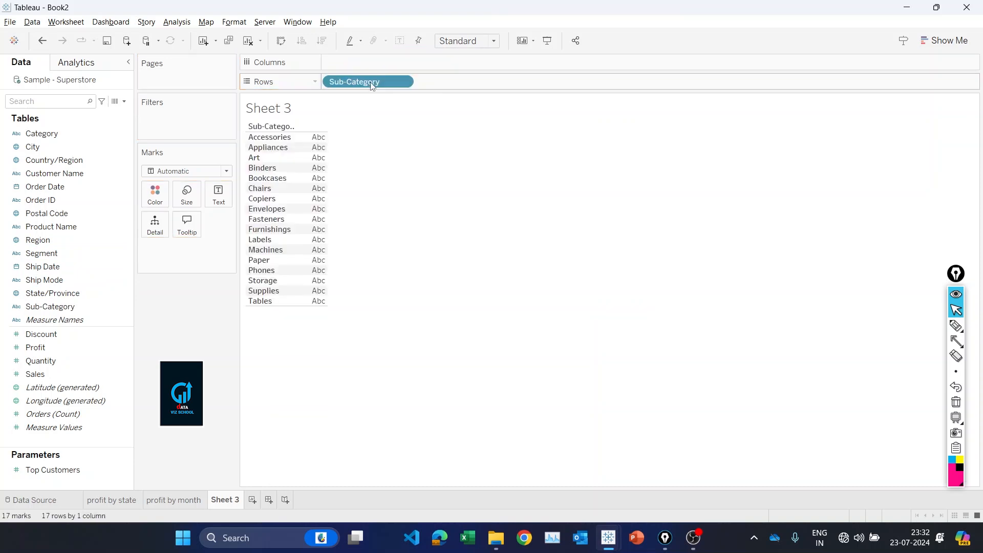
pyautogui.moveTo(53, 348)
pyautogui.mouseDown()
pyautogui.moveTo(386, 103)
pyautogui.moveTo(367, 59)
pyautogui.mouseUp()
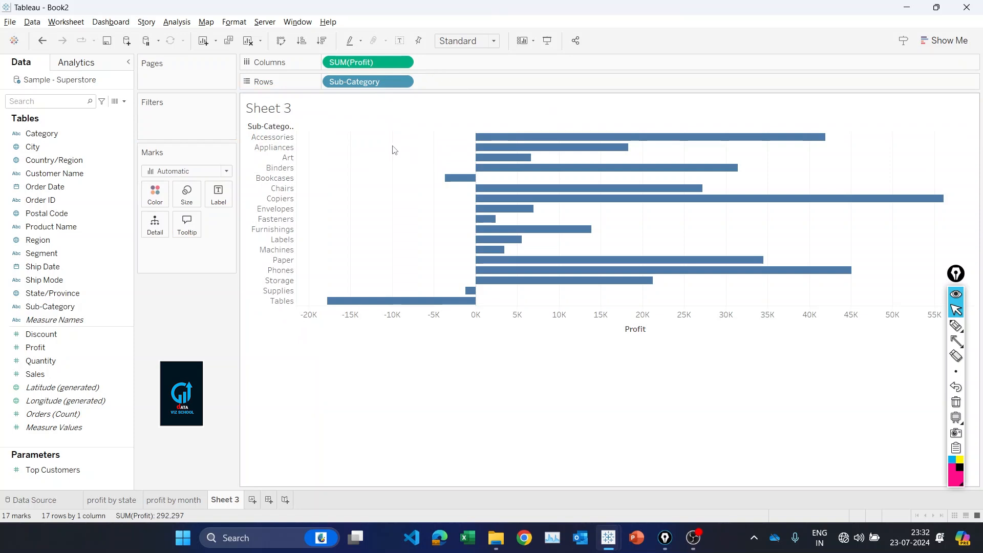
pyautogui.click(302, 41)
# Colour the sub-category bars by Profit and fit the chart to Entire View
pyautogui.moveTo(39, 348); pyautogui.dragTo(155, 198)
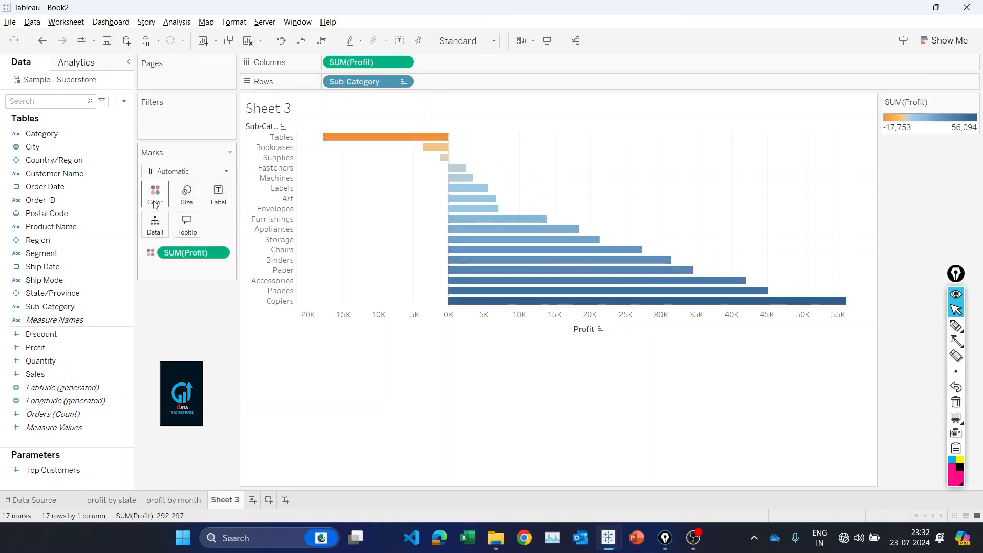
pyautogui.click(495, 41)
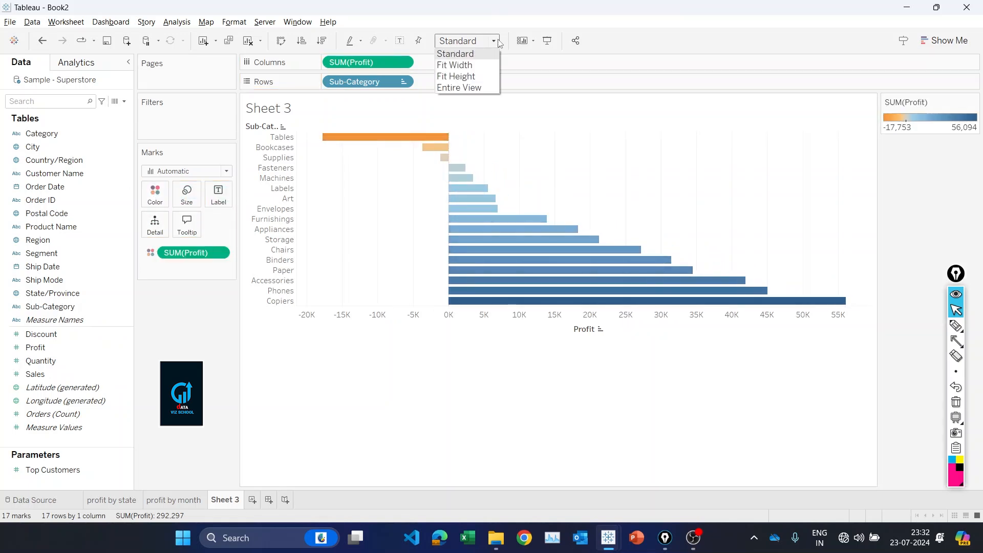
pyautogui.click(486, 86)
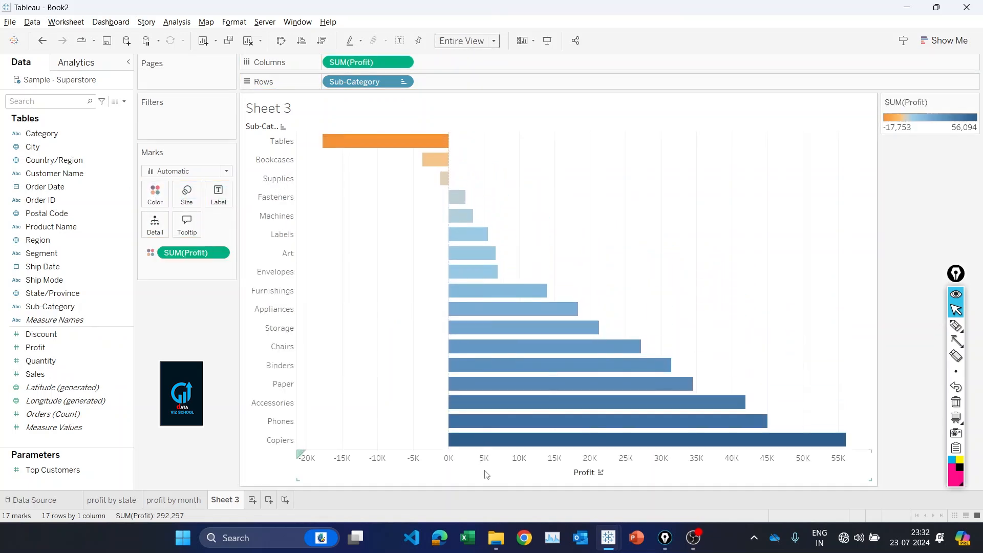
# Remove the title of the Profit axis on the sub-category bar chart
pyautogui.rightClick(592, 477)
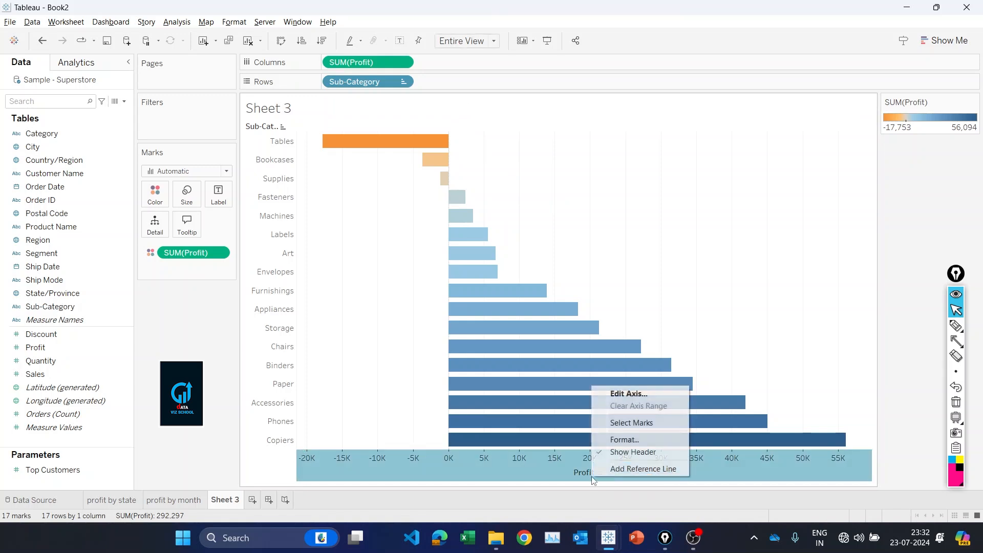
pyautogui.click(636, 396)
pyautogui.press('BackSpace')
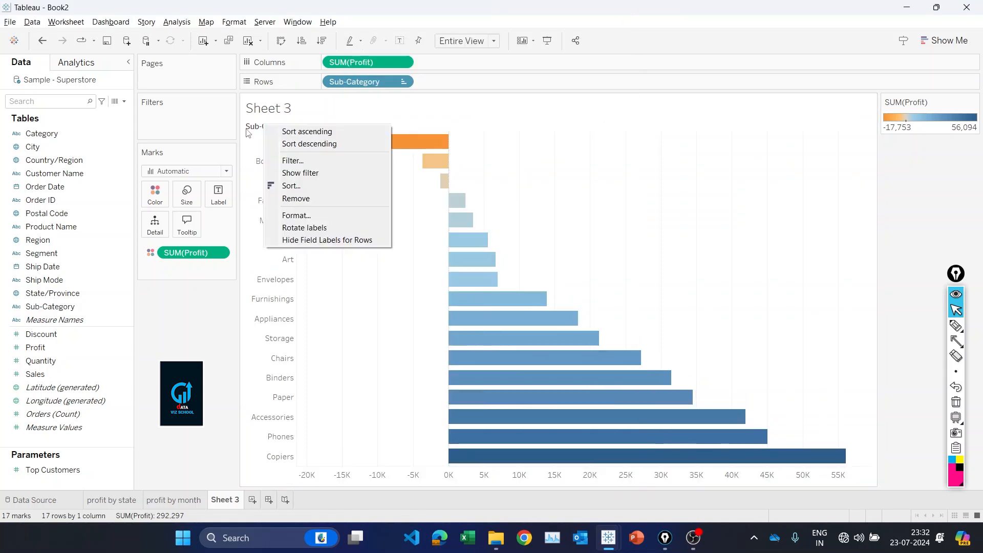
# Hide the row field label above the sub-category names on the bar chart
pyautogui.click(252, 126)
pyautogui.rightClick(253, 126)
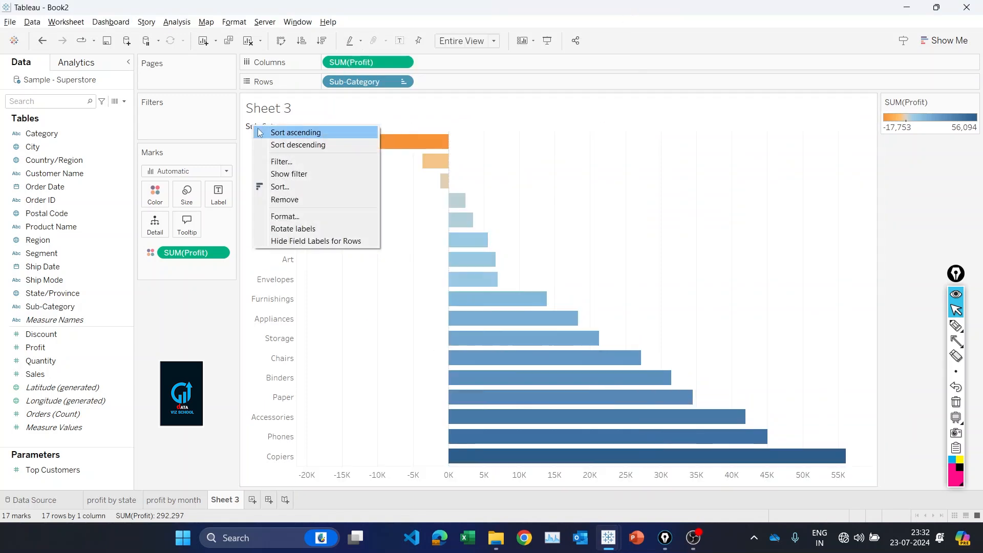
pyautogui.click(287, 242)
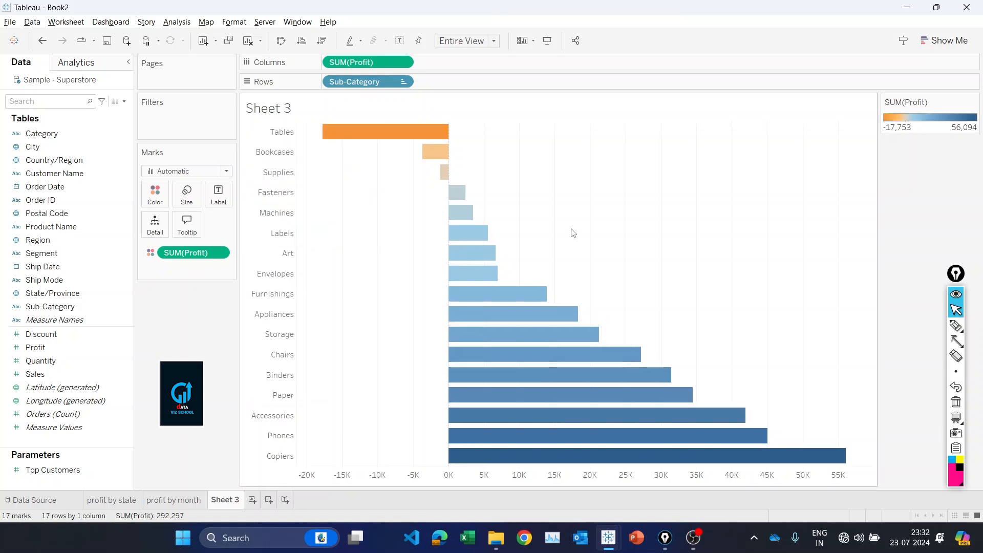
# Set the default worksheet shading of the sub-category bar chart to light beige
pyautogui.rightClick(598, 206)
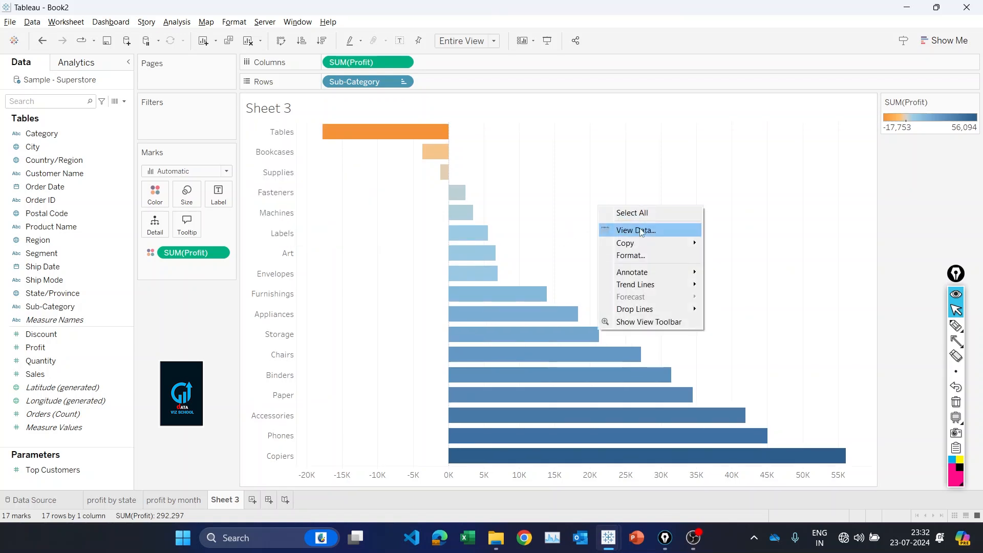
pyautogui.click(630, 256)
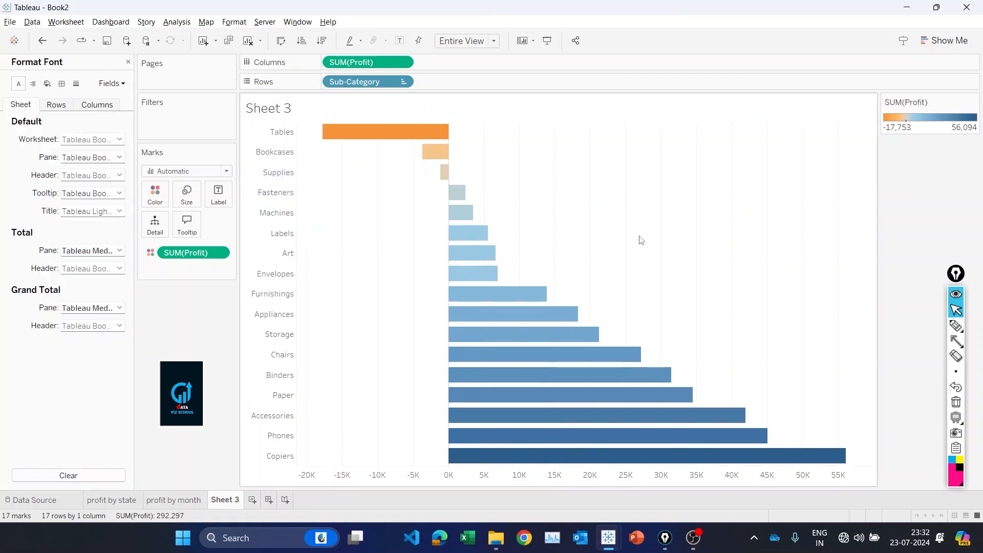
pyautogui.click(47, 84)
pyautogui.click(79, 140)
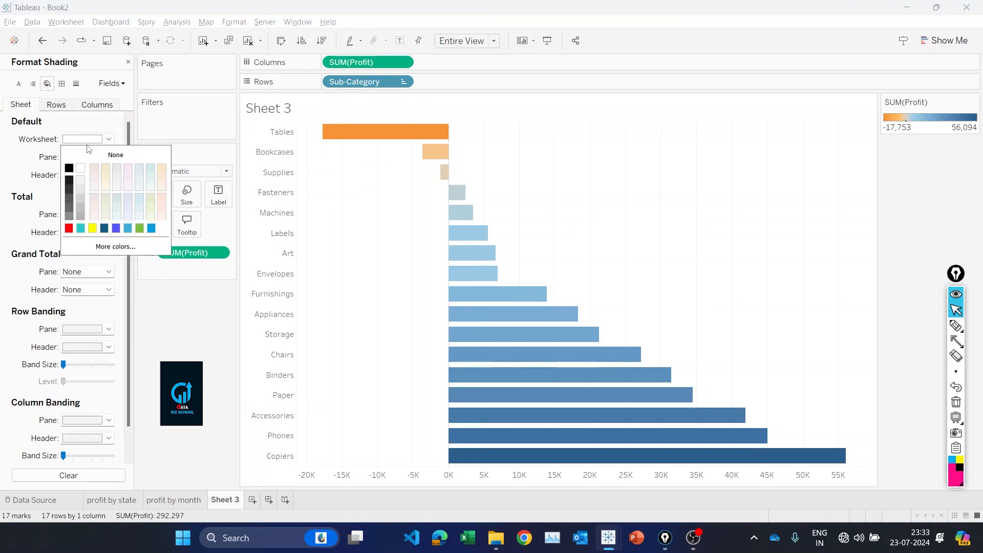
pyautogui.click(162, 169)
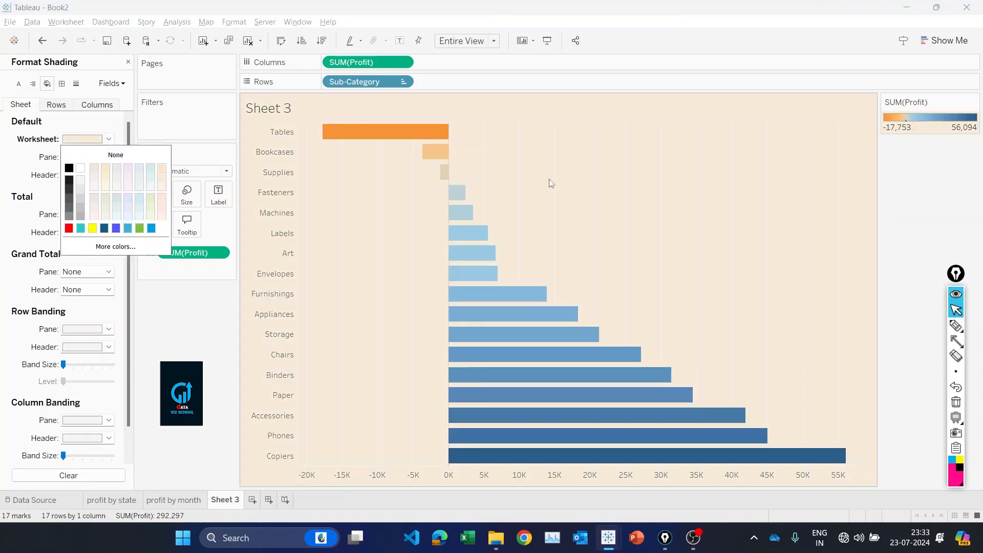
pyautogui.click(225, 497)
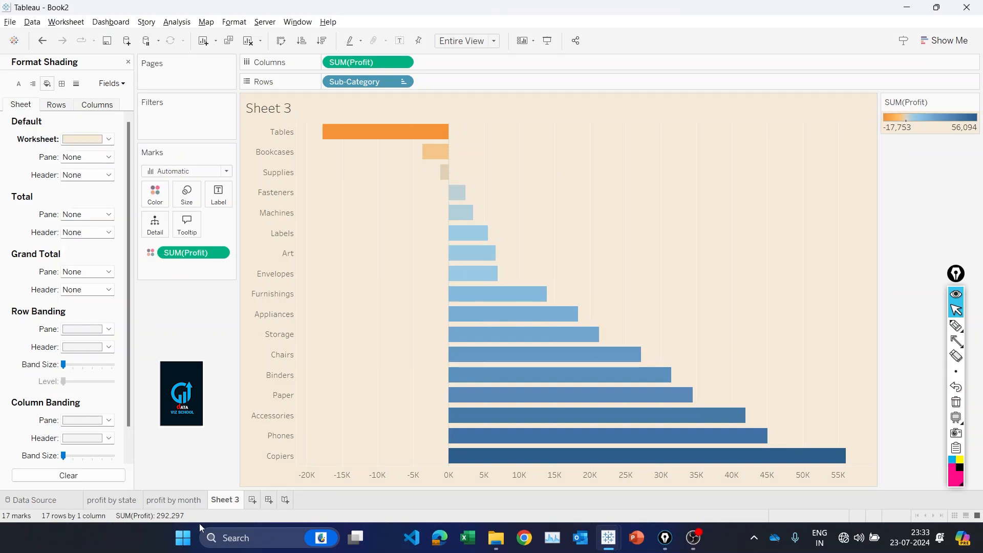
# Rename Sheet 3 as "profit by sub category"
pyautogui.rightClick(224, 501)
pyautogui.click(285, 362)
pyautogui.write('profit by s')
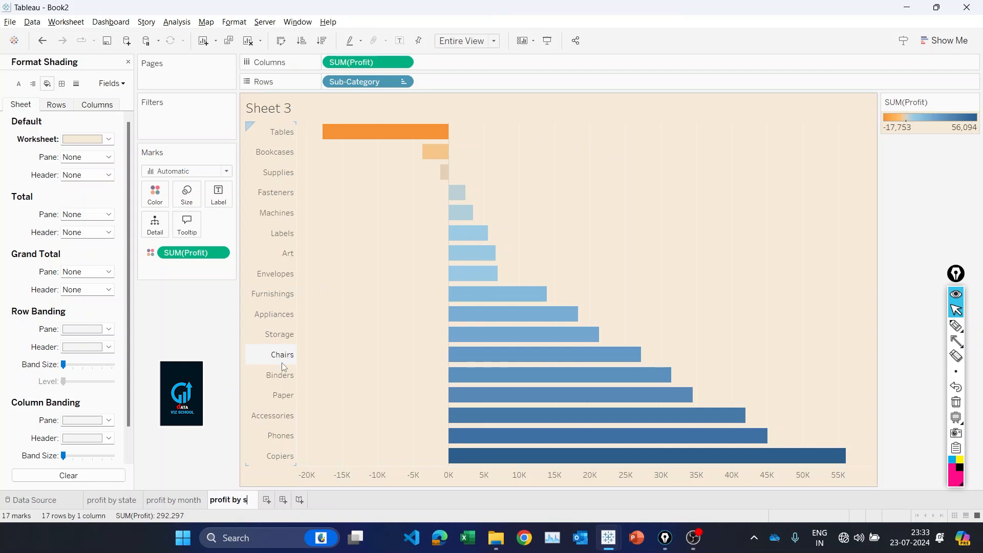
pyautogui.write('ub categ')
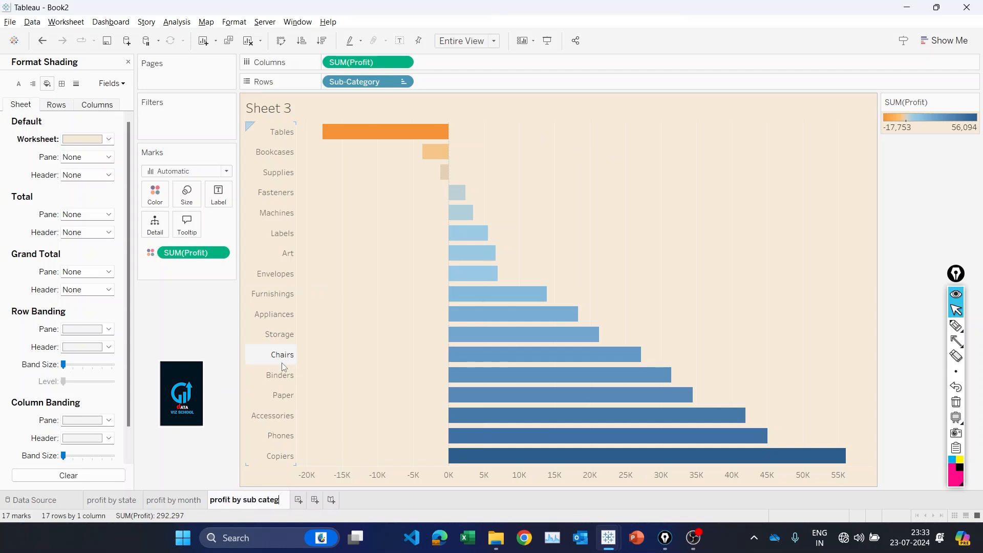
pyautogui.write('ory')
pyautogui.press('Return')
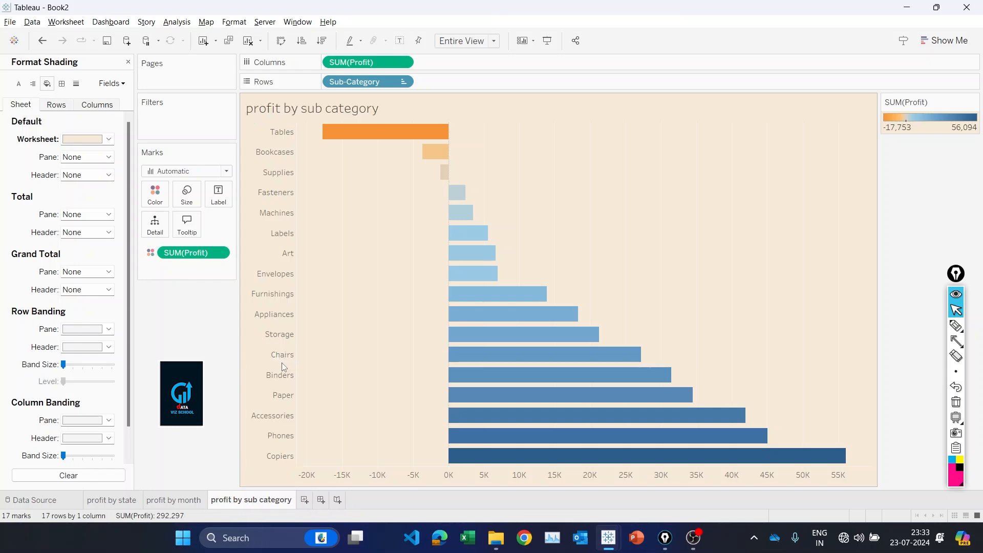
# Add the "profit by sub category" sheet below "profit by month" in the state map's tooltip and check it on California and Oregon
pyautogui.click(111, 499)
pyautogui.click(186, 225)
pyautogui.click(608, 246)
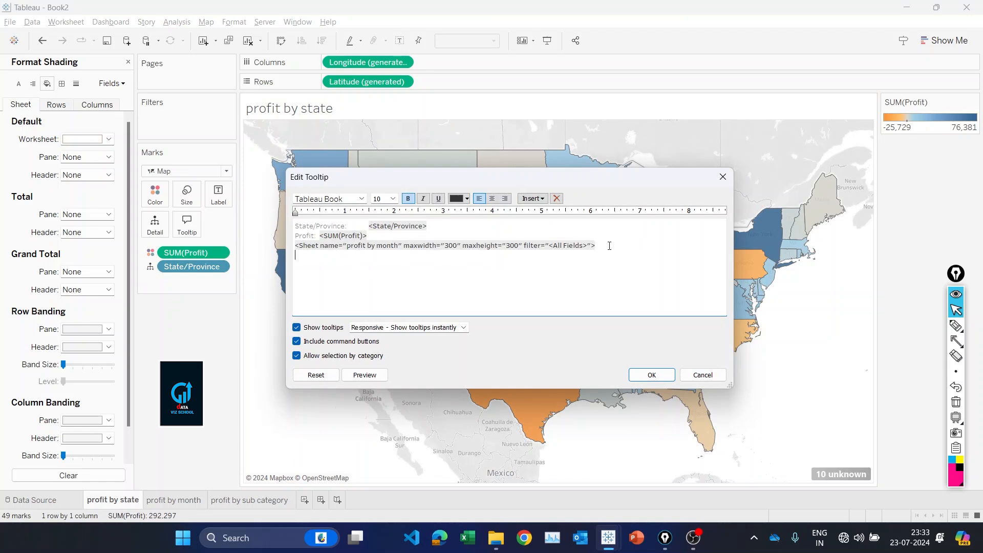
pyautogui.click(532, 198)
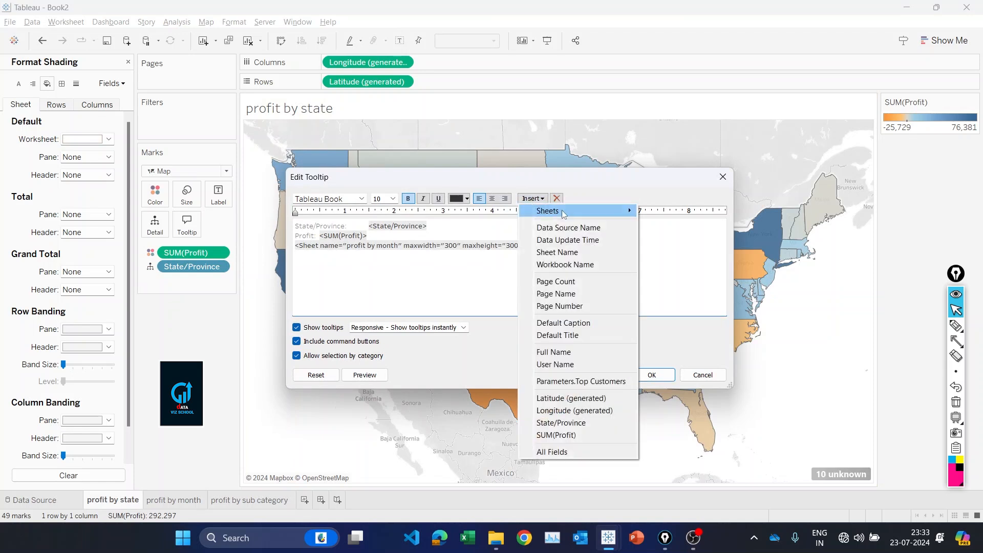
pyautogui.moveTo(566, 214)
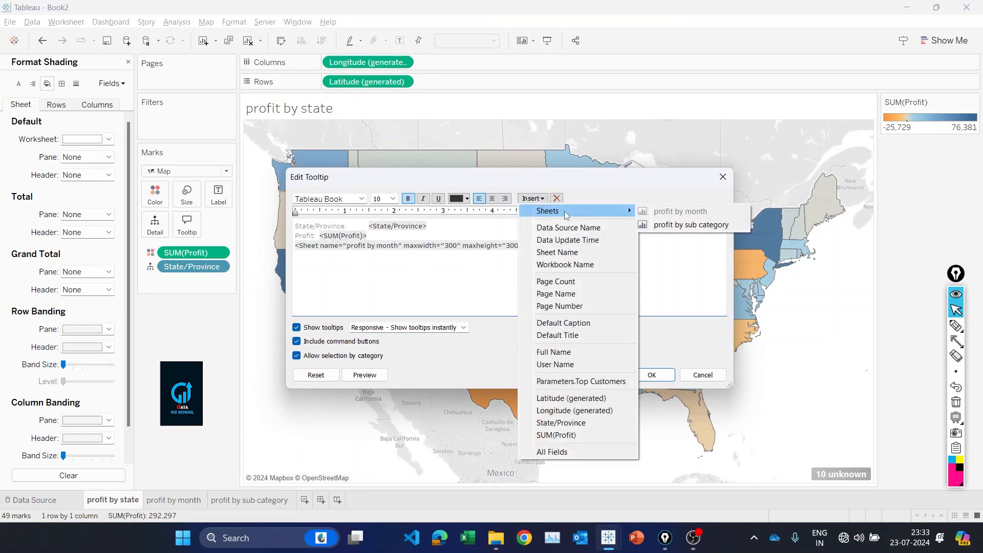
pyautogui.click(680, 226)
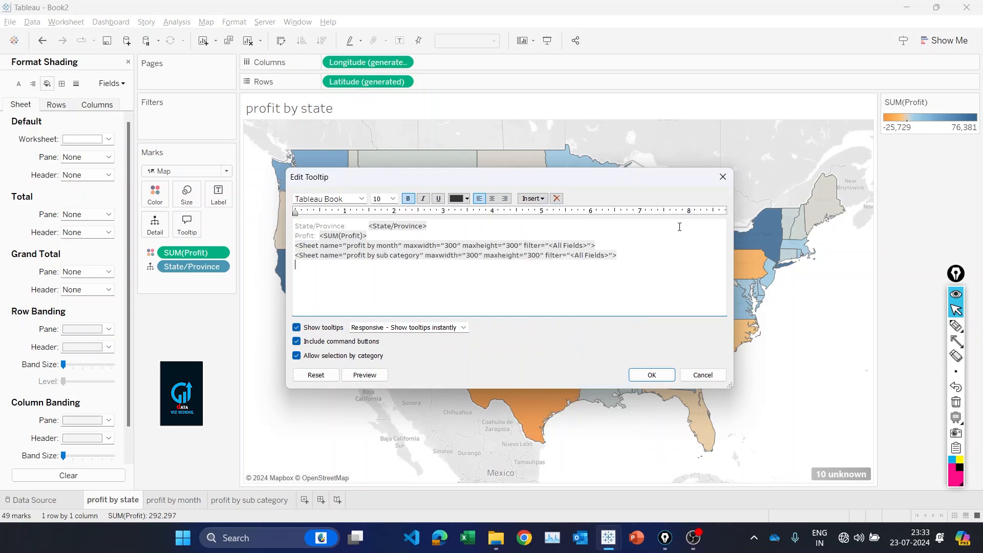
pyautogui.click(649, 373)
pyautogui.moveTo(415, 309)
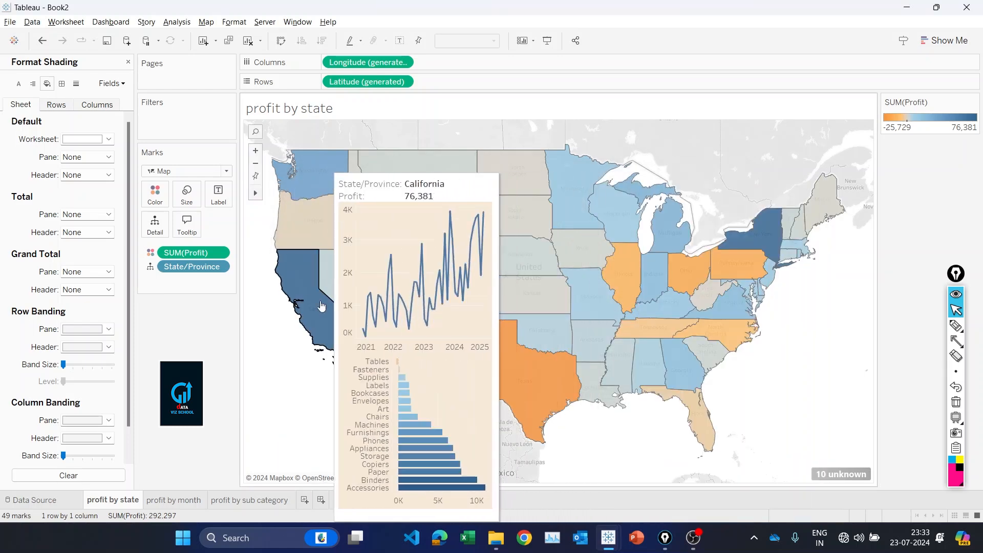
pyautogui.moveTo(300, 236)
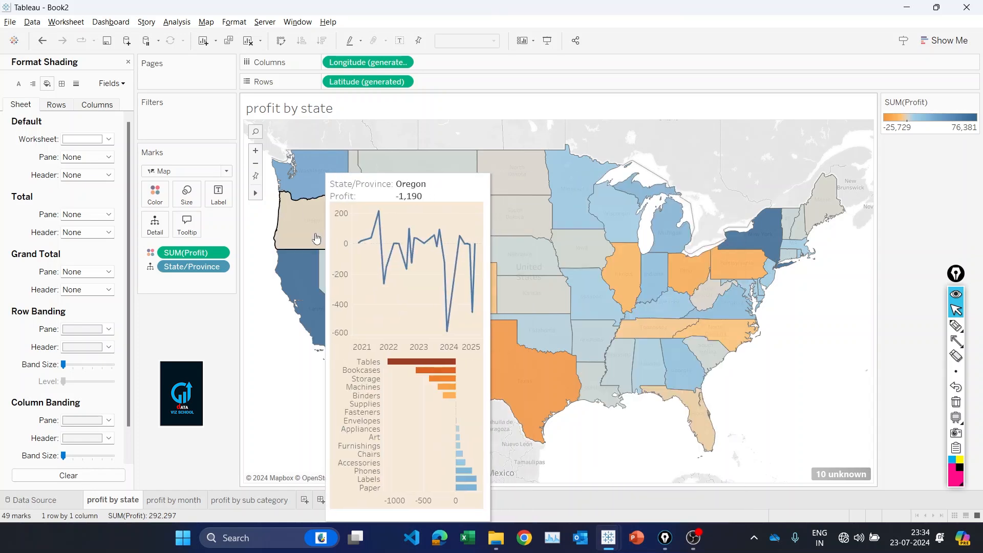
# Create a new empty worksheet and name it "blank"
pyautogui.click(304, 500)
pyautogui.rightClick(306, 500)
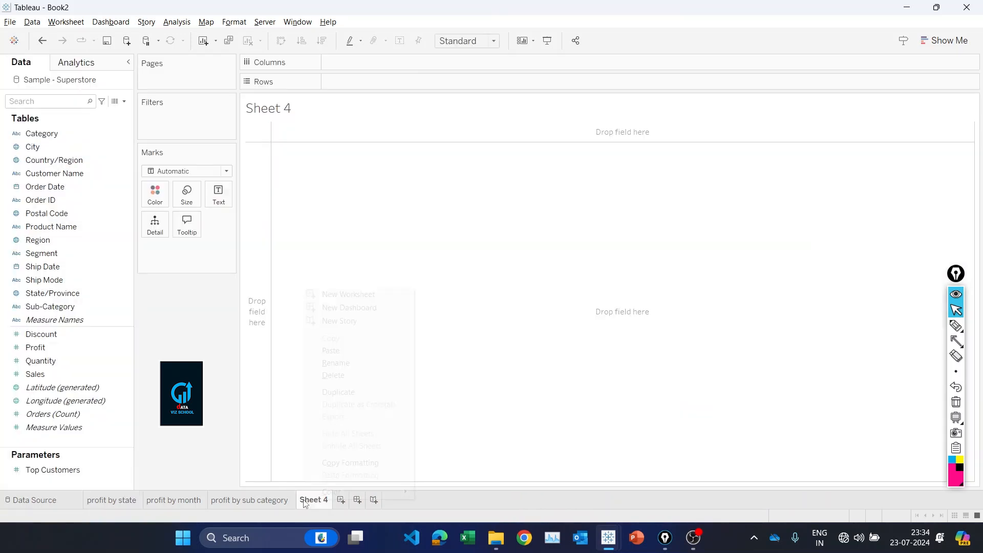
pyautogui.click(358, 363)
pyautogui.write('blank')
pyautogui.press('Return')
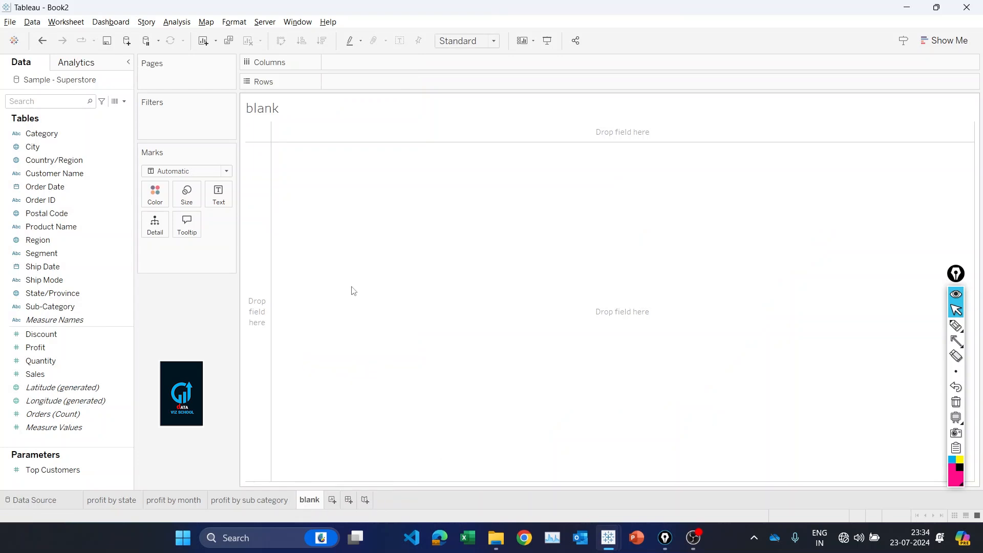
# Set the default worksheet shading of the blank sheet to red
pyautogui.rightClick(398, 204)
pyautogui.click(430, 233)
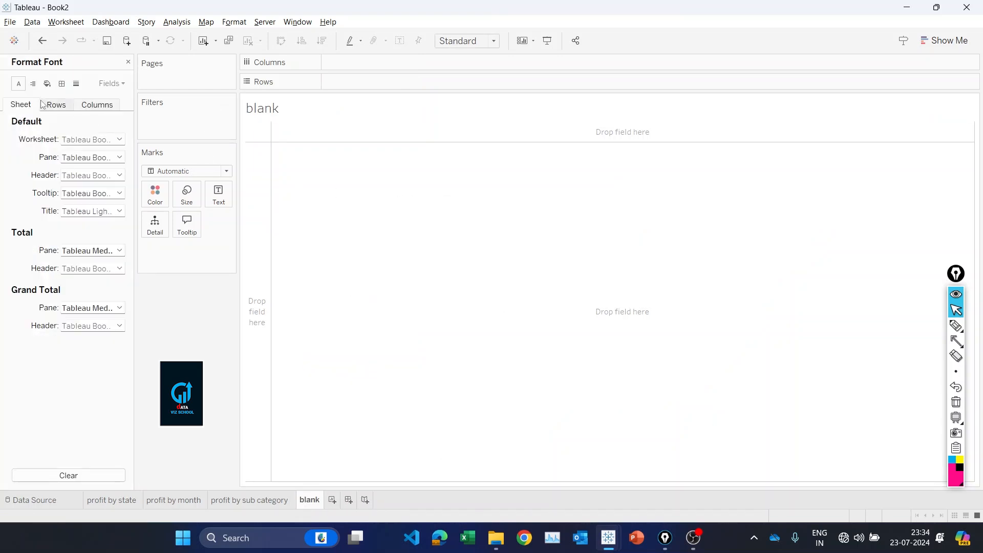
pyautogui.click(47, 84)
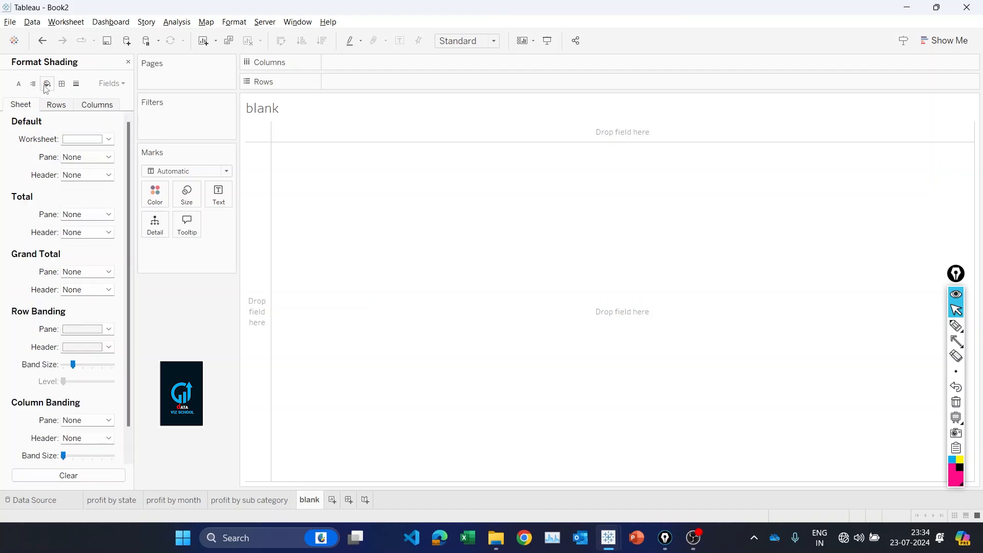
pyautogui.click(78, 140)
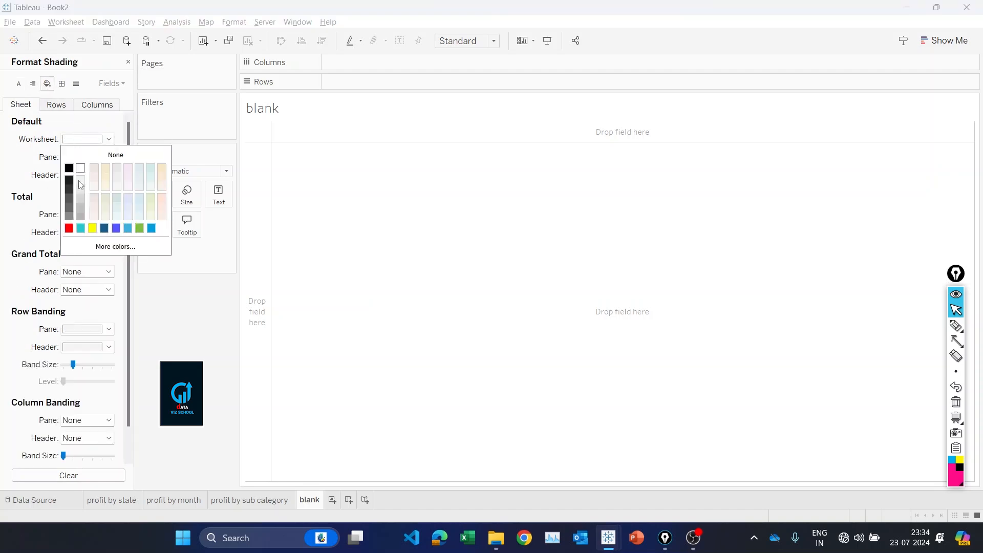
pyautogui.click(69, 228)
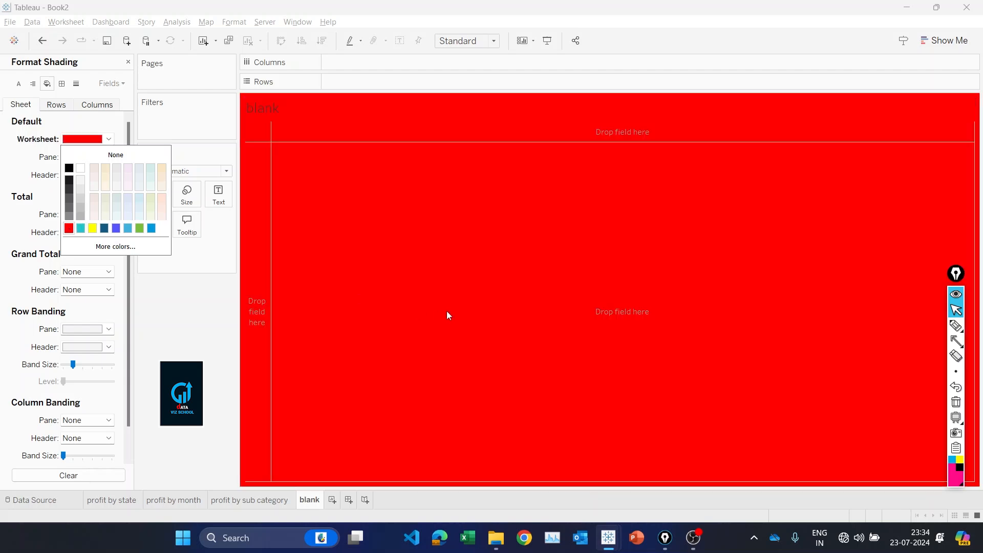
pyautogui.click(448, 311)
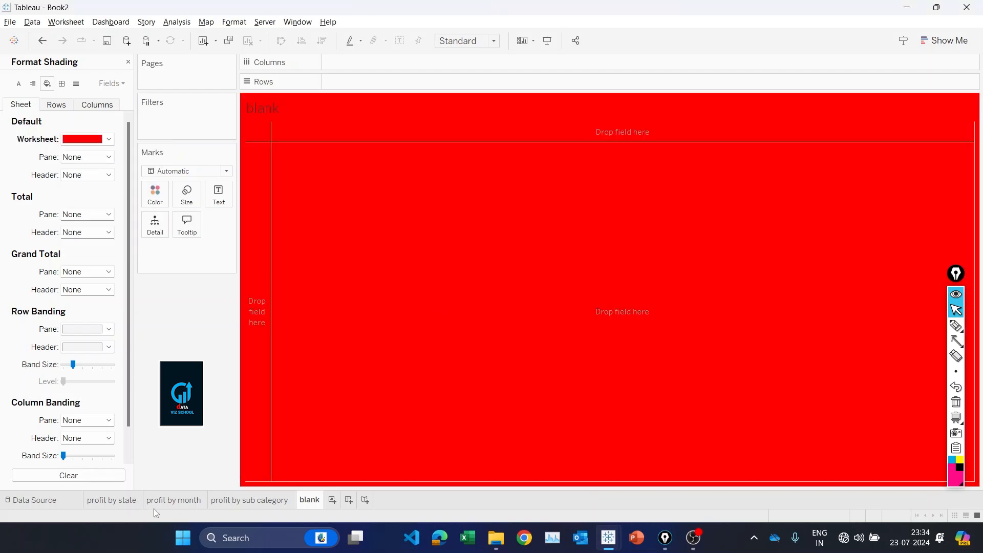
# In the state map's tooltip, add empty lines between the two embedded sheets and insert the "blank" sheet there
pyautogui.click(121, 502)
pyautogui.click(186, 225)
pyautogui.click(599, 242)
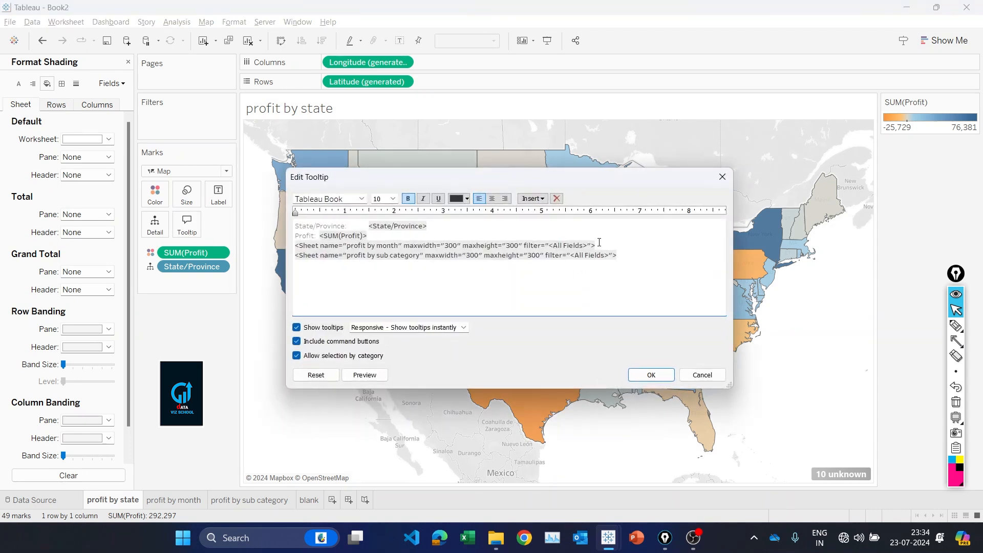
pyautogui.press('Return')
pyautogui.press('Return')
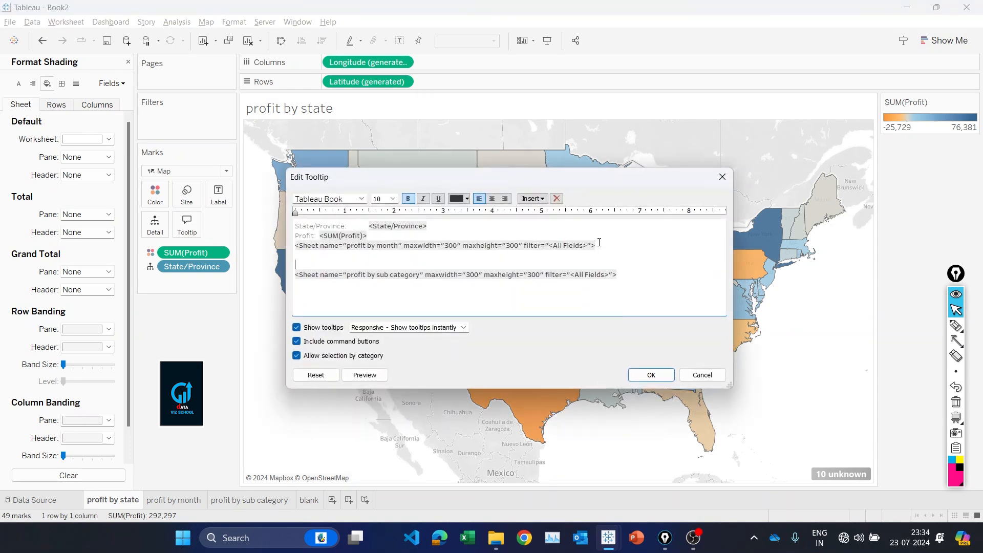
pyautogui.press('Return')
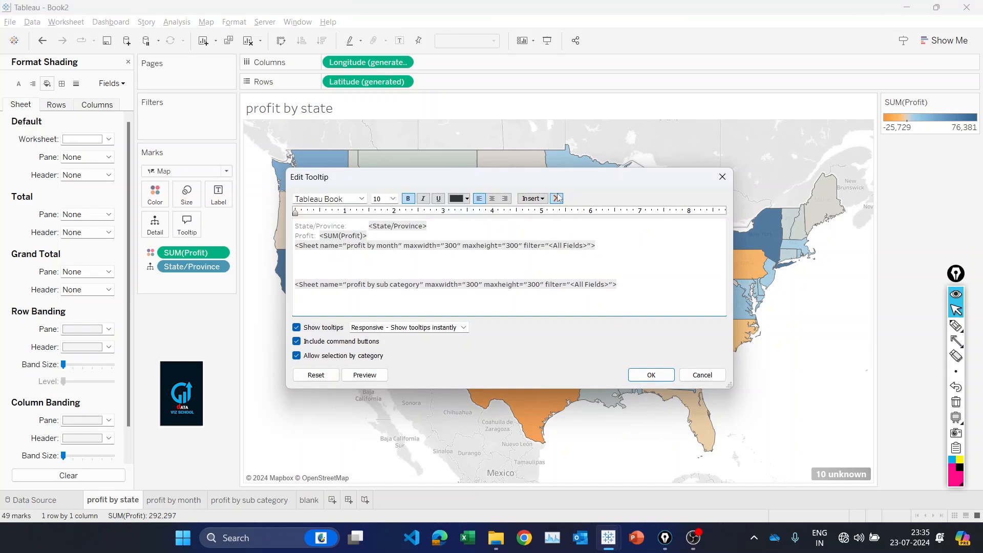
pyautogui.click(533, 198)
pyautogui.moveTo(581, 212)
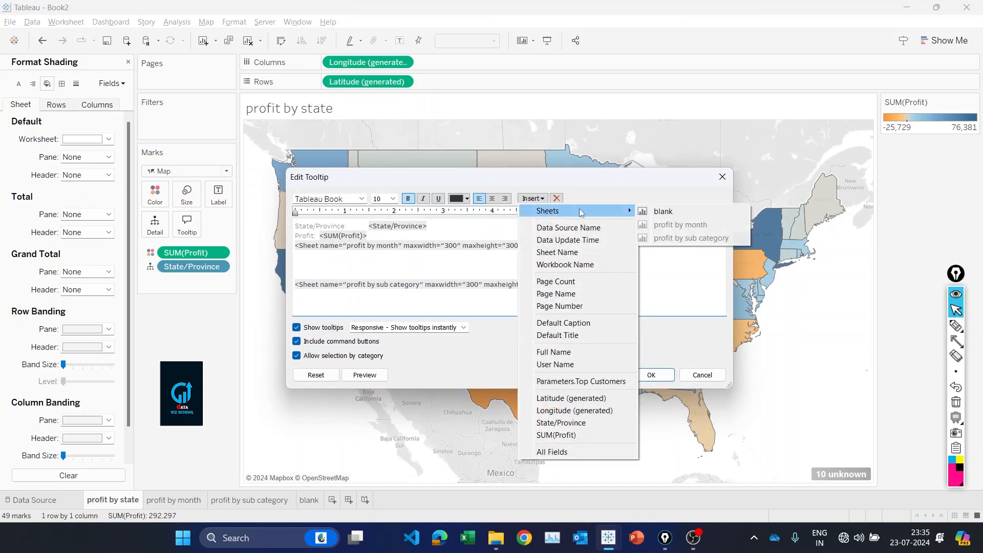
pyautogui.click(664, 212)
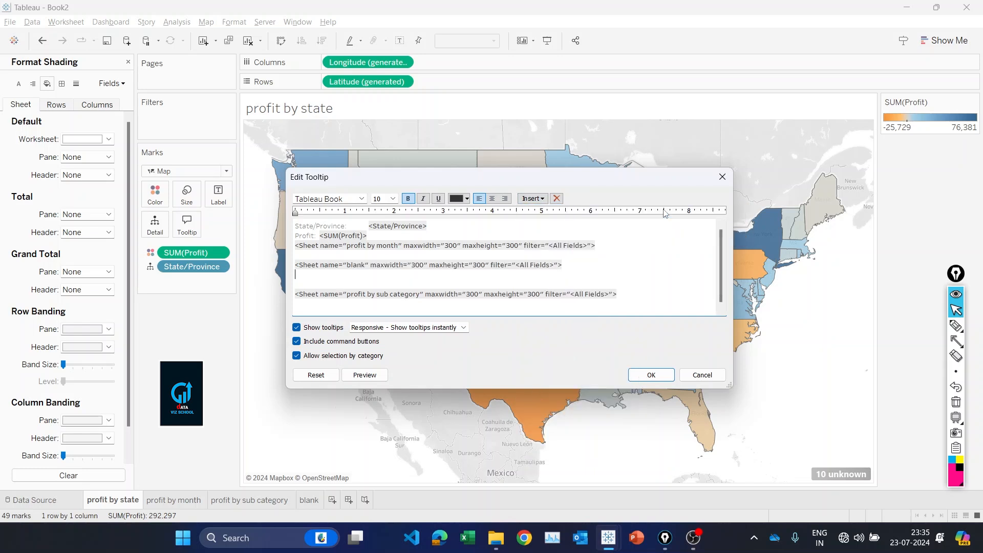
# Set the embedded blank sheet's maxheight to 3, accept the tooltip, and check the divider line on Oregon
pyautogui.tripleClick(485, 265)
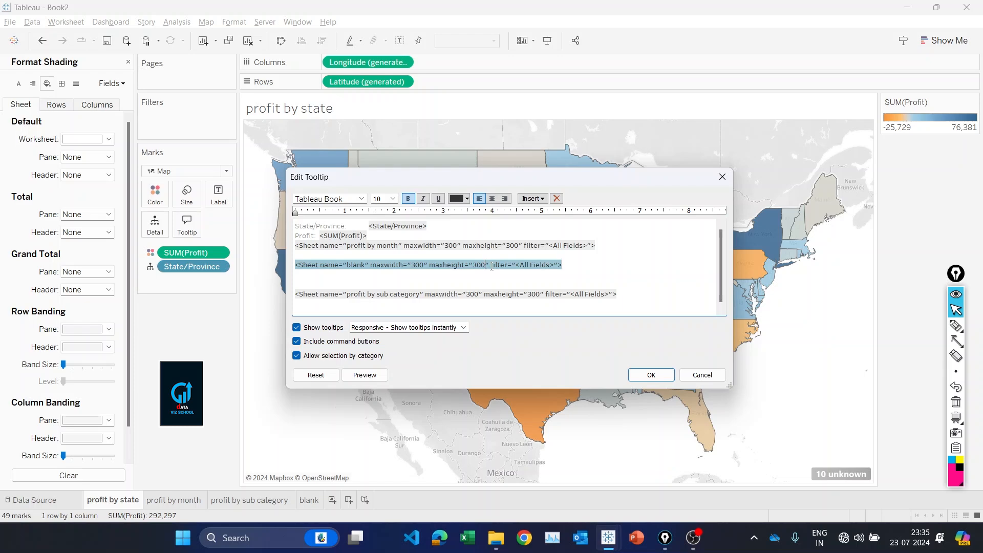
pyautogui.press('BackSpace')
pyautogui.press('BackSpace')
pyautogui.click(648, 375)
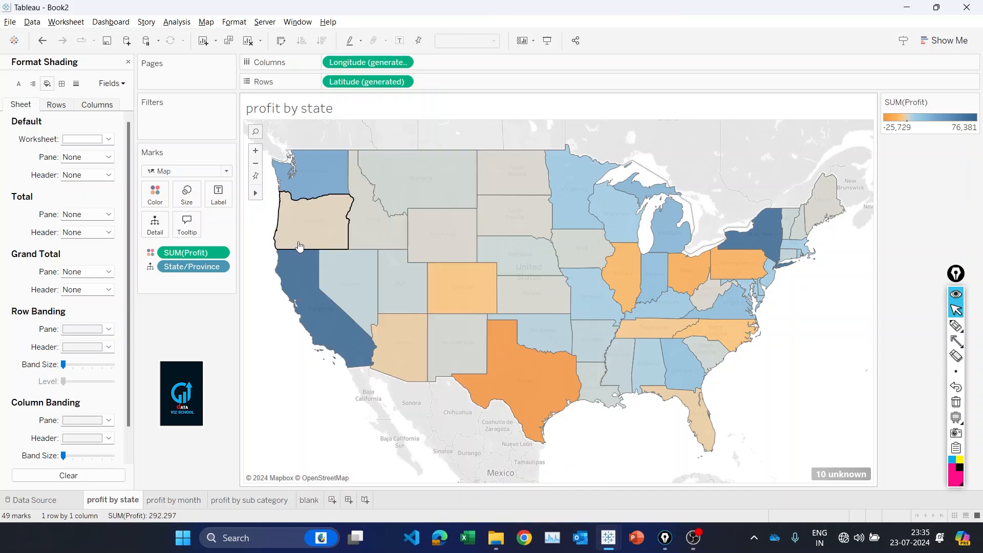
pyautogui.moveTo(304, 227)
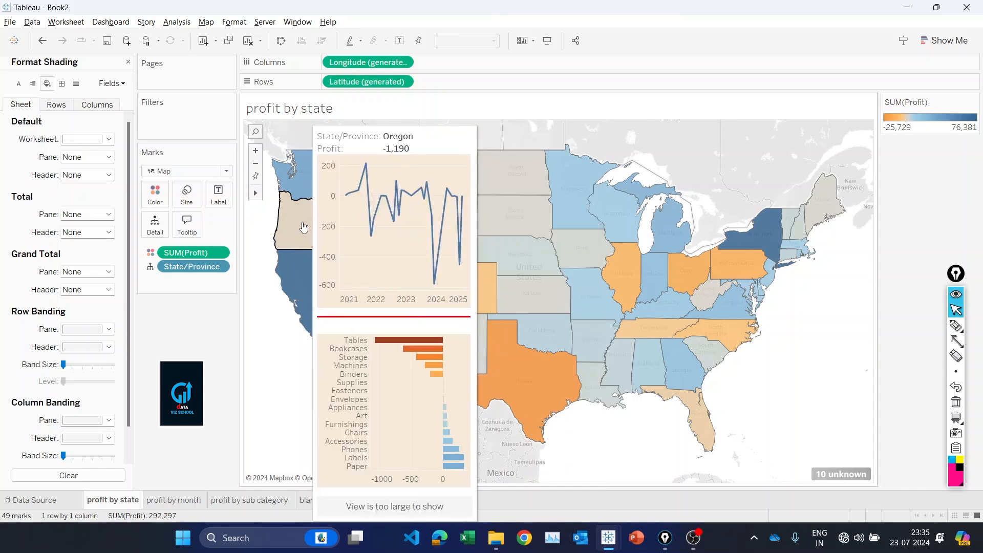